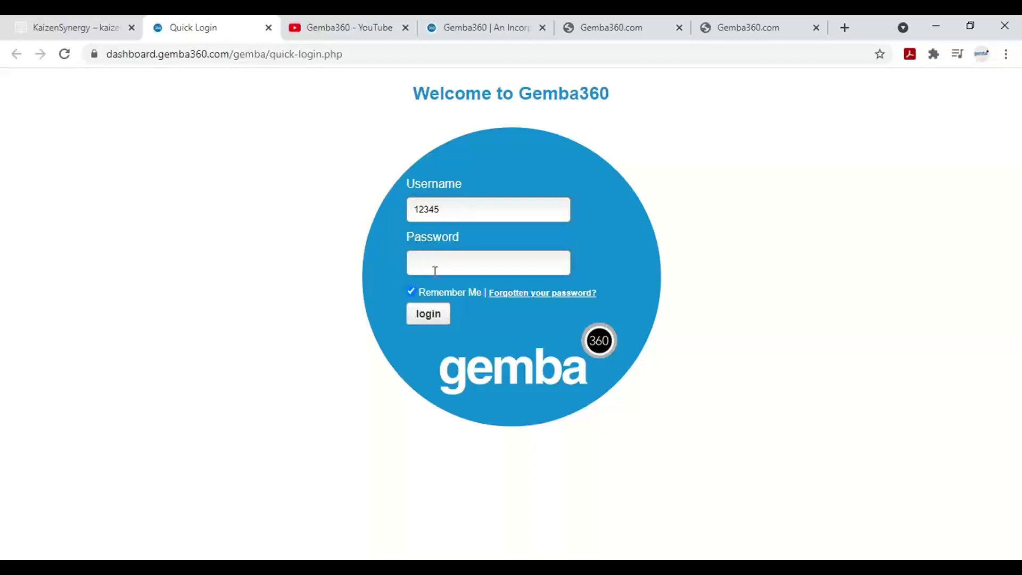
Open the HR Management System from the Gemba360 dashboard and bring up the form for adding a person.
click(480, 25)
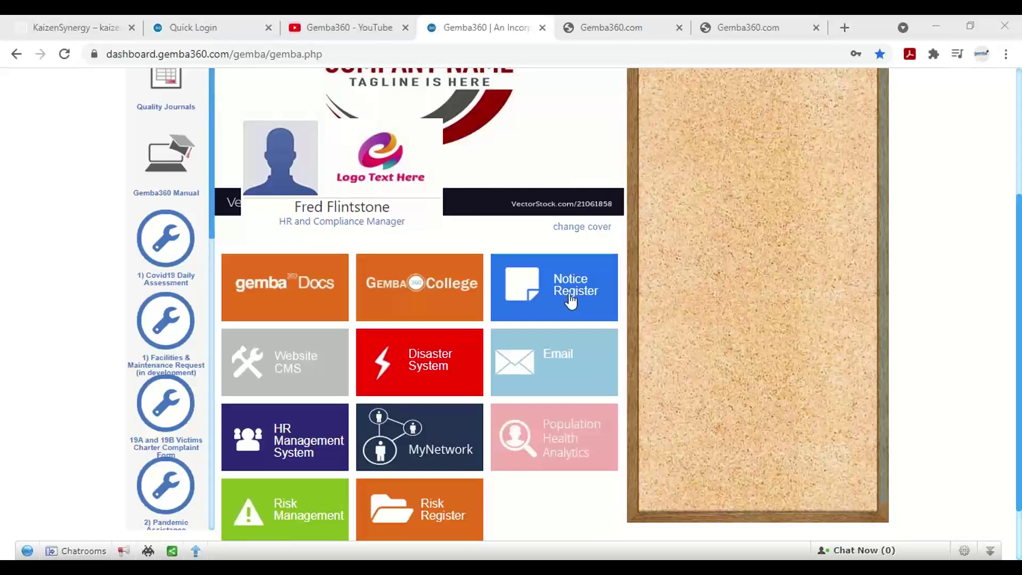
click(298, 437)
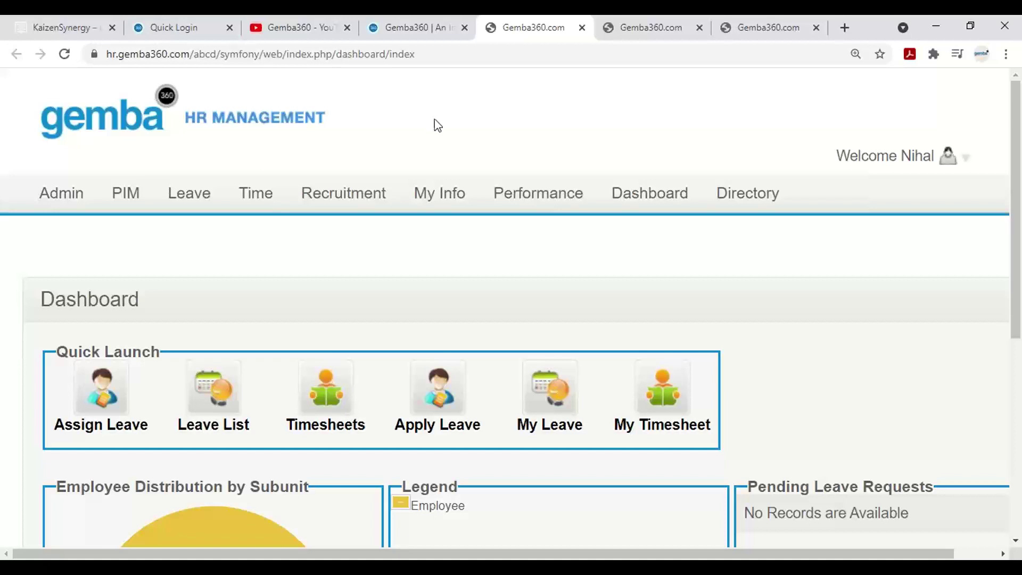
mouse_move(128, 197)
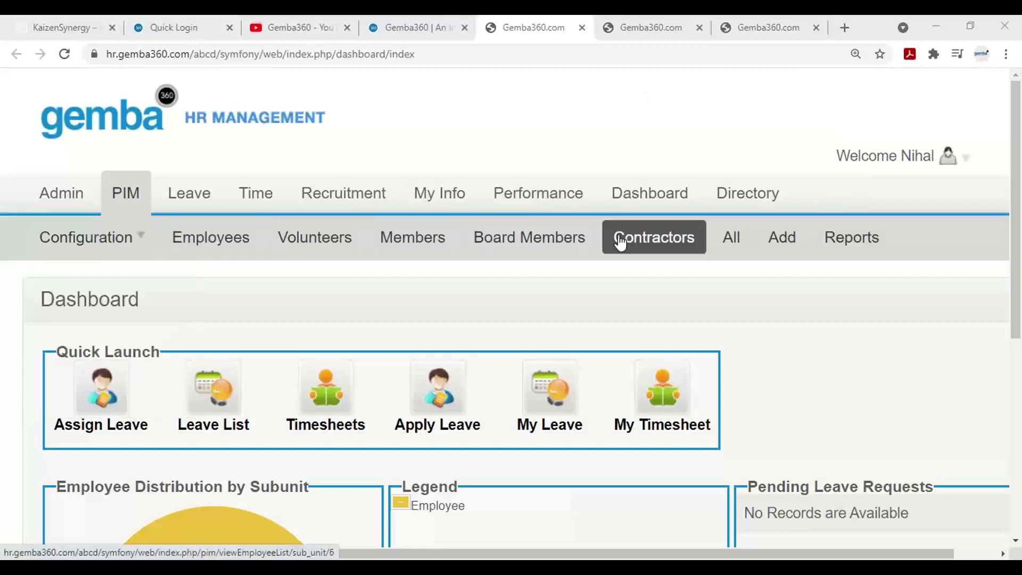
click(782, 239)
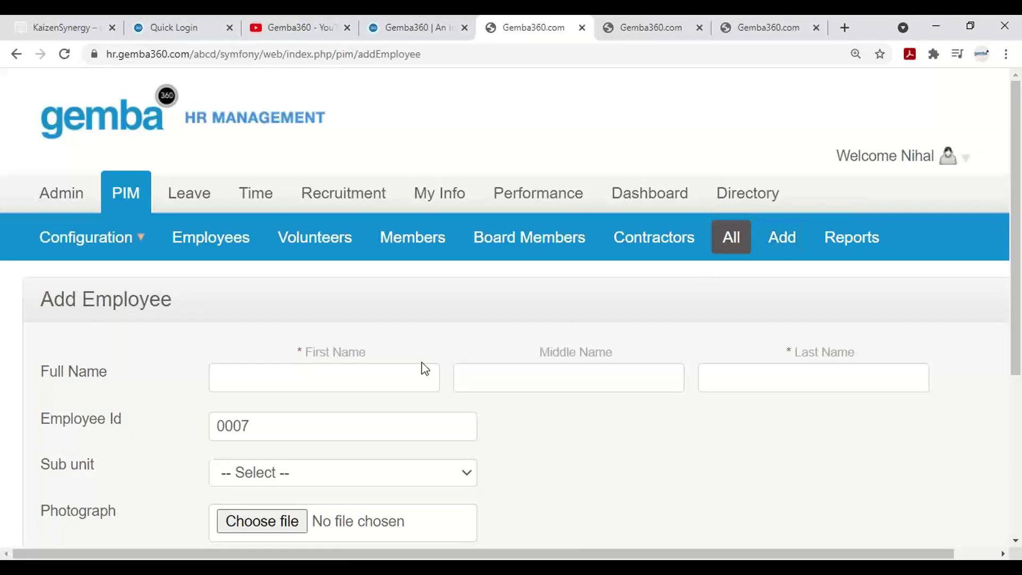
Enter the new person's first name and last name in the Add Employee form.
click(328, 376)
text(Deni)
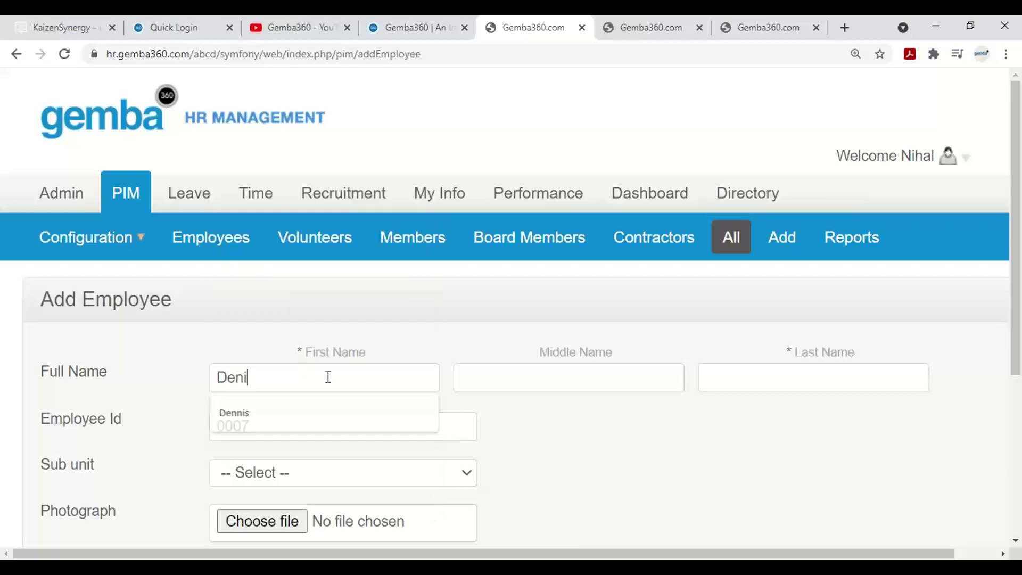
key(BackSpace)
text(nis)
key(Tab)
text(Flintstone)
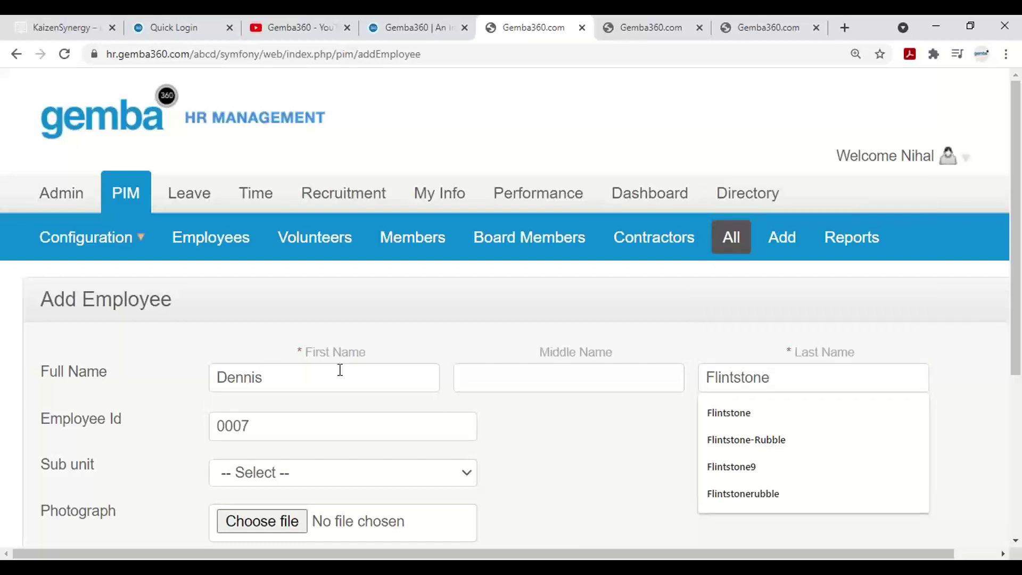
click(588, 307)
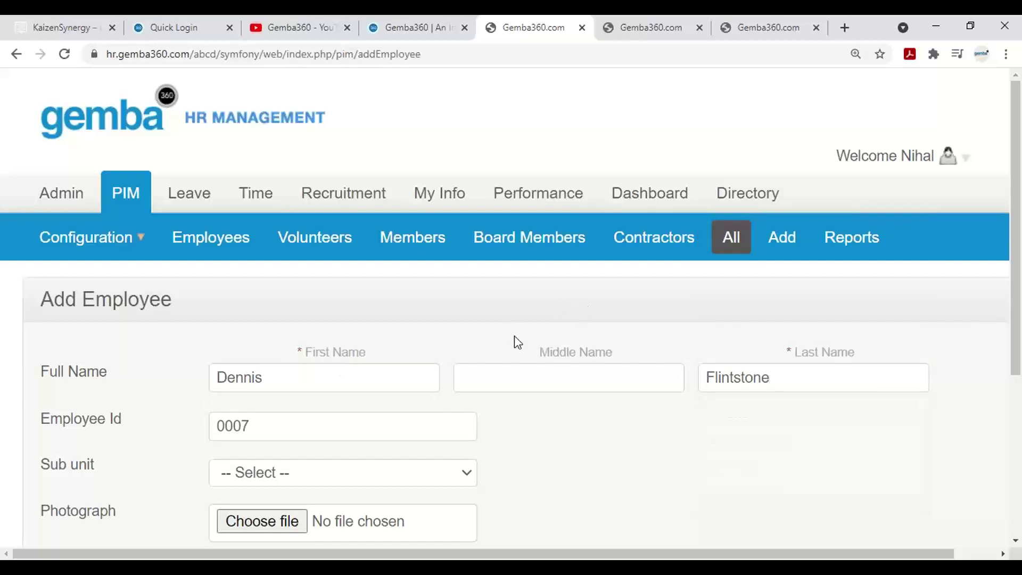
Assign the new person to the Volunteer sub unit and save the record.
click(444, 472)
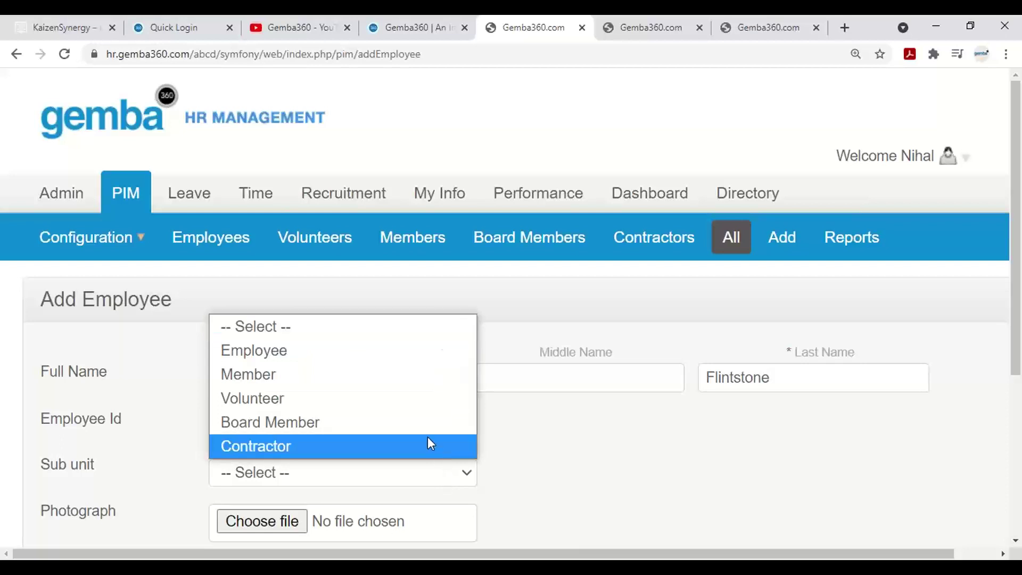
click(417, 405)
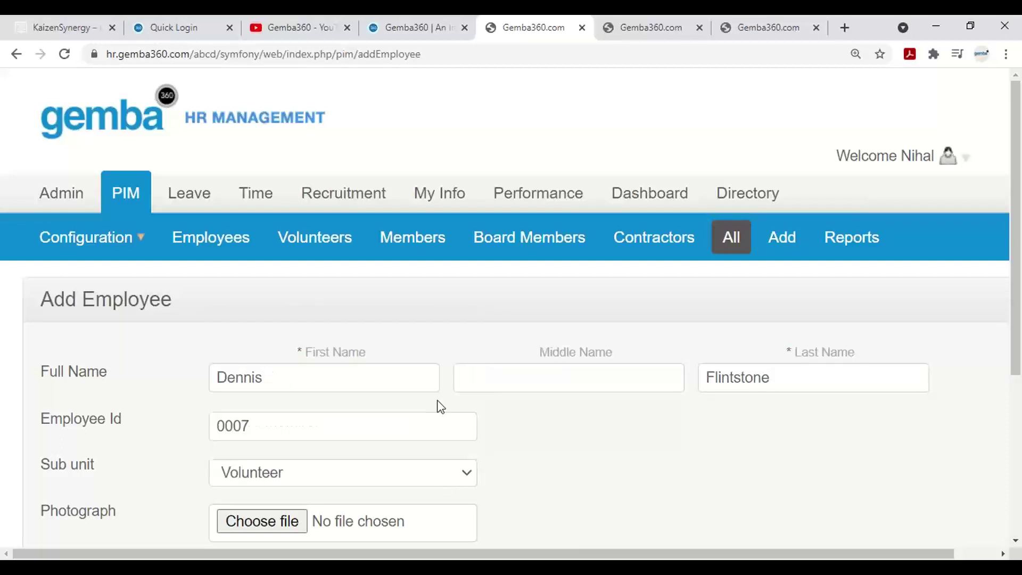
scroll(567, 436, down, 1)
scroll(564, 436, down, 2)
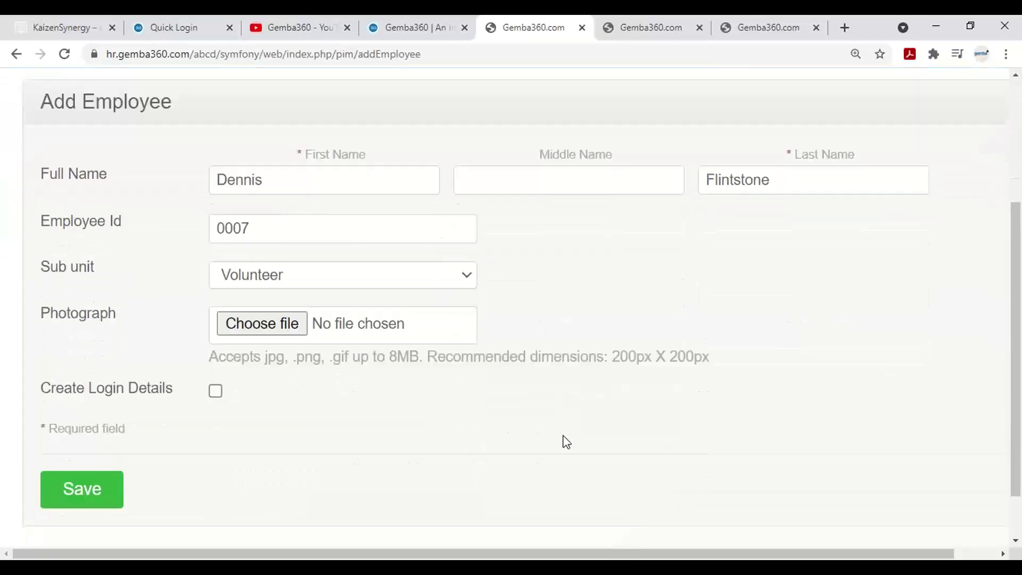
click(92, 461)
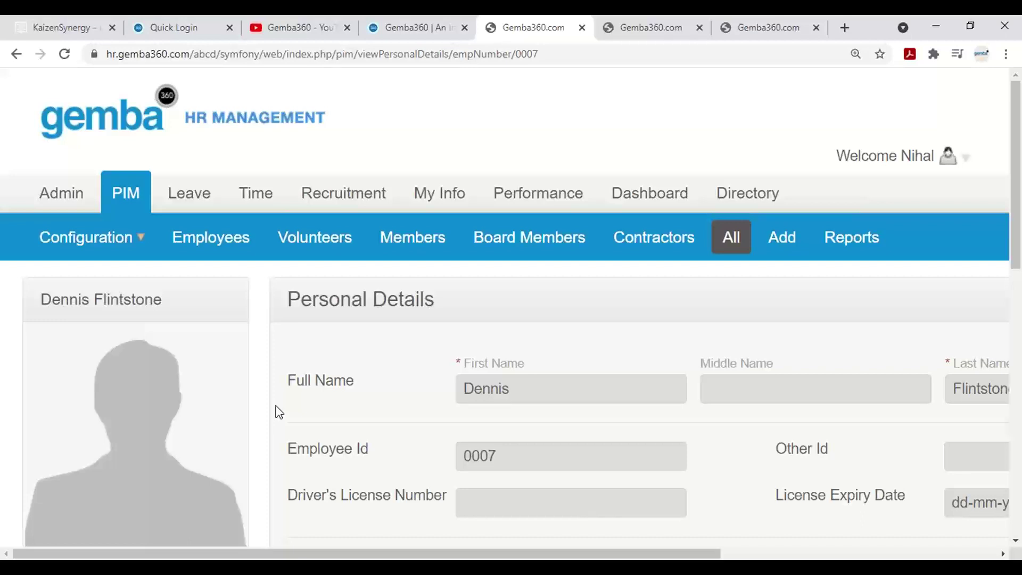
Look over the new volunteer's personal details and open the Qualifications section of the record.
scroll(278, 411, down, 2)
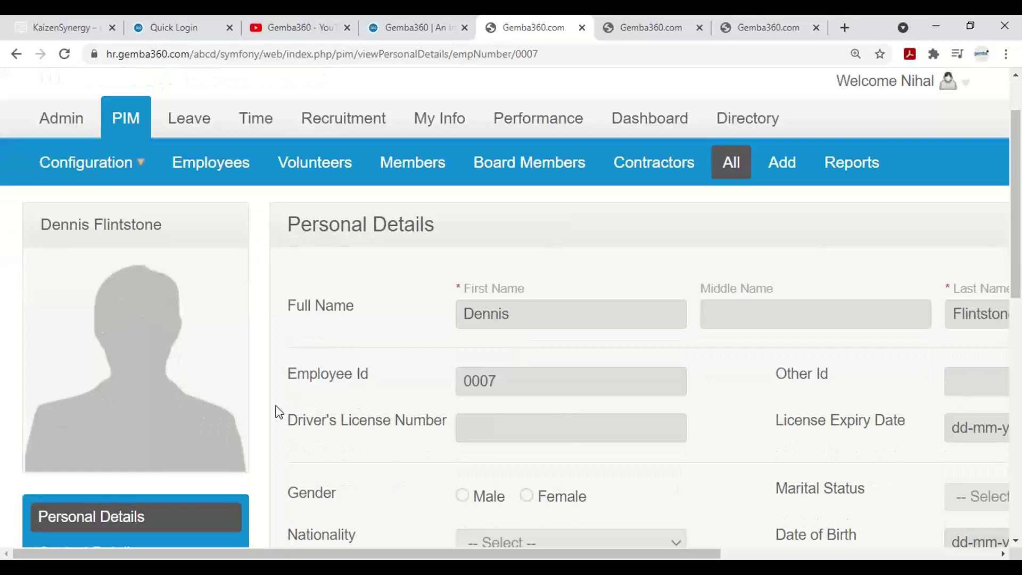
scroll(278, 412, down, 5)
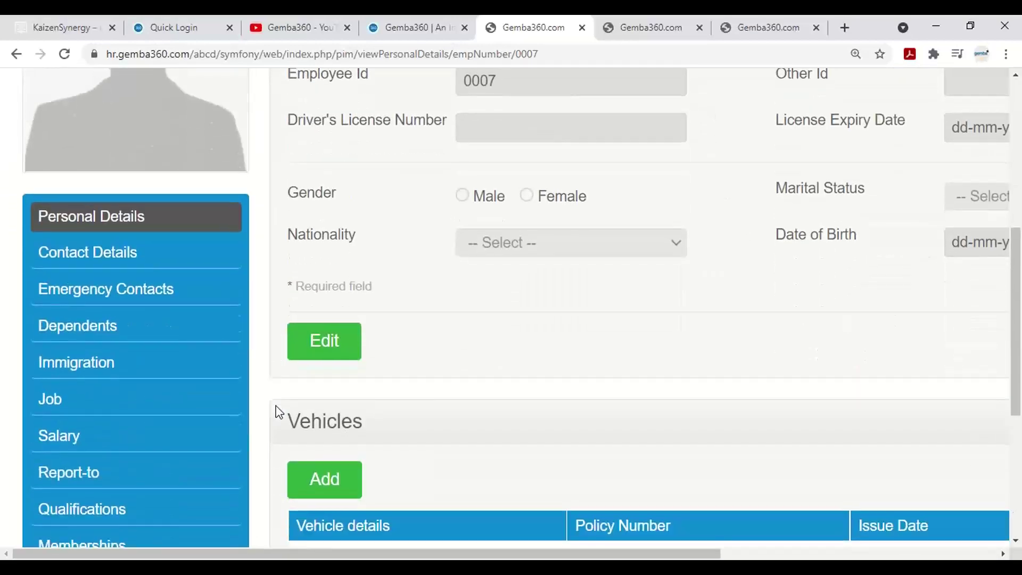
scroll(277, 412, down, 1)
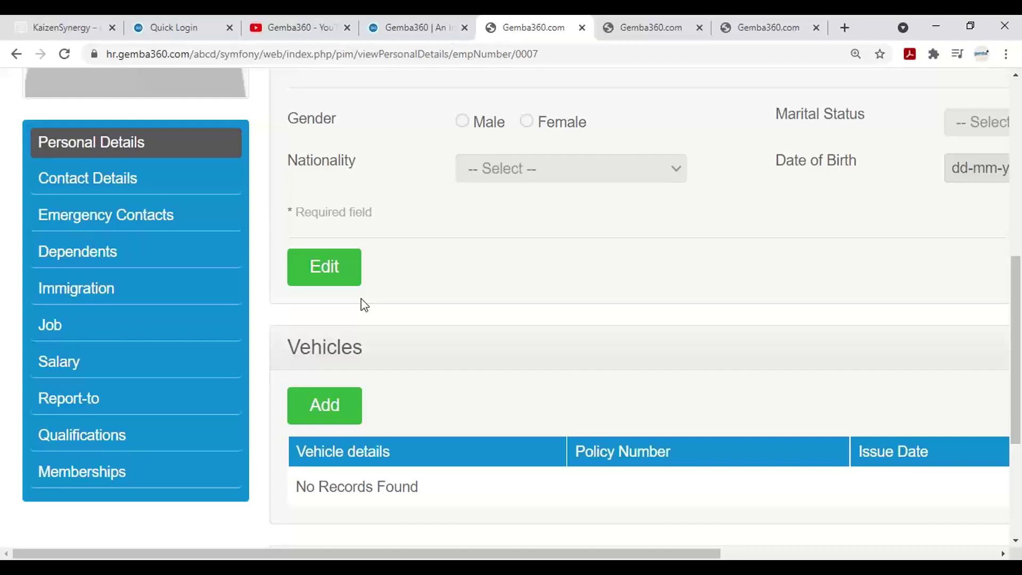
scroll(349, 287, up, 7)
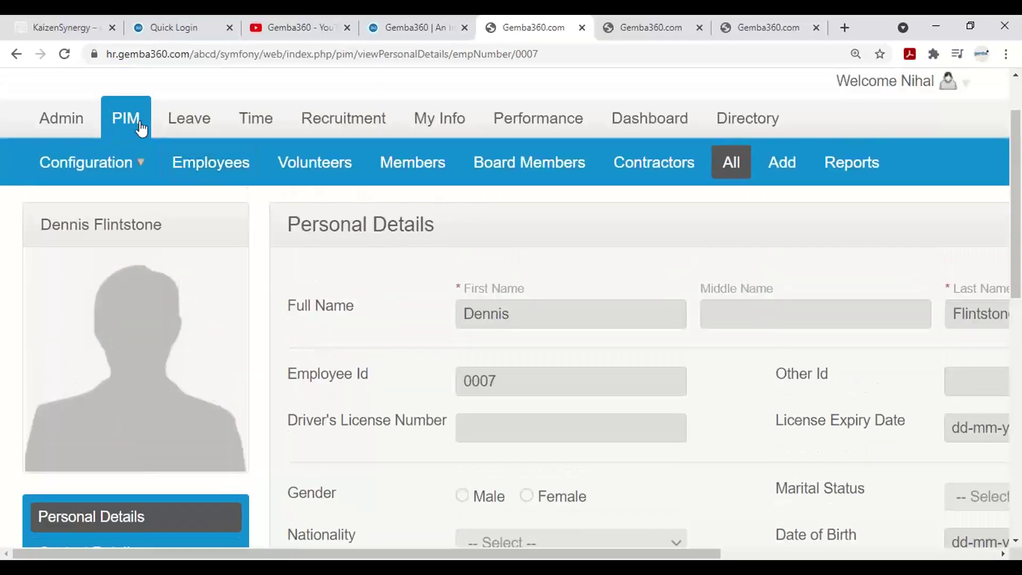
mouse_move(138, 166)
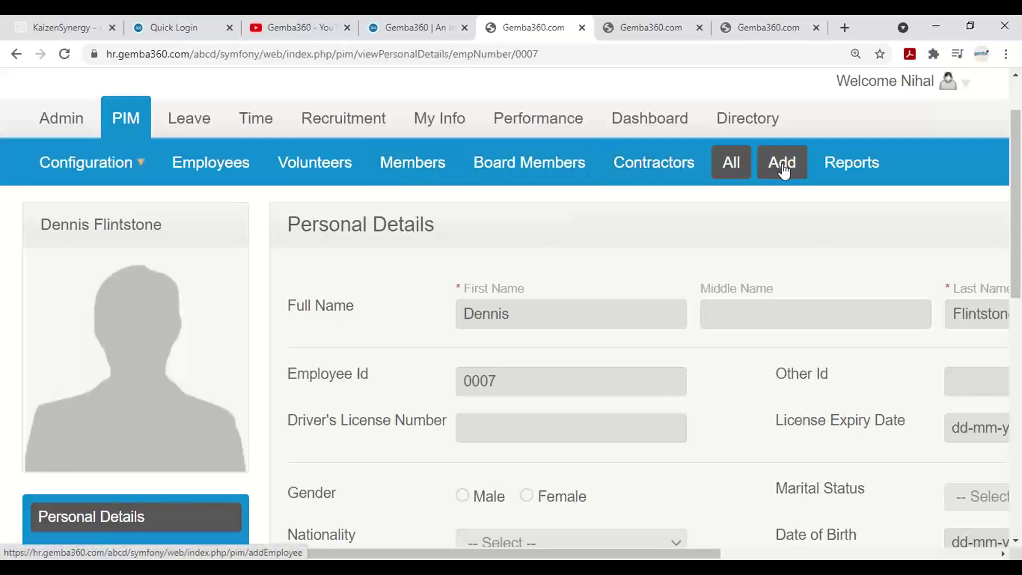
scroll(496, 349, down, 4)
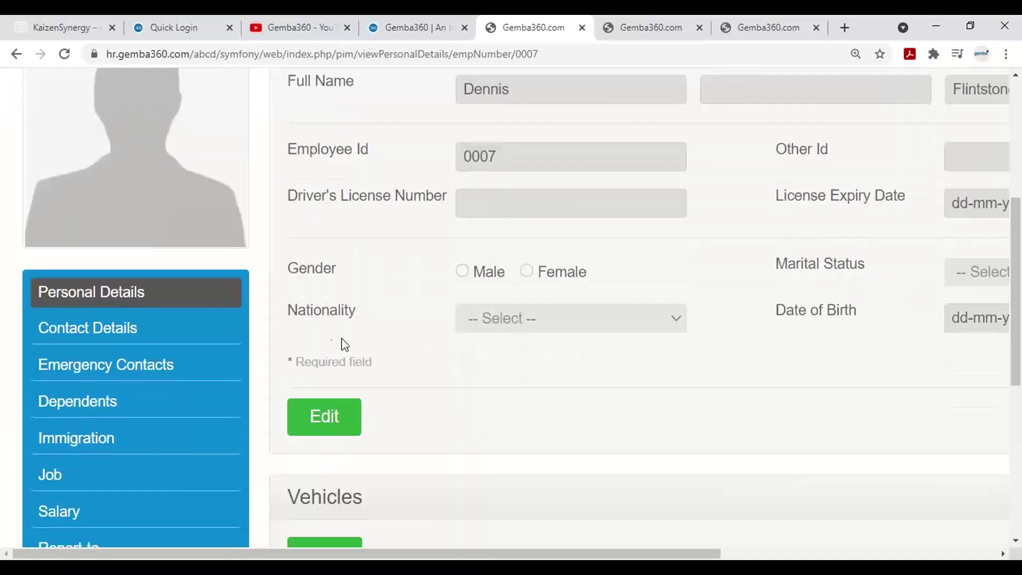
scroll(329, 345, down, 4)
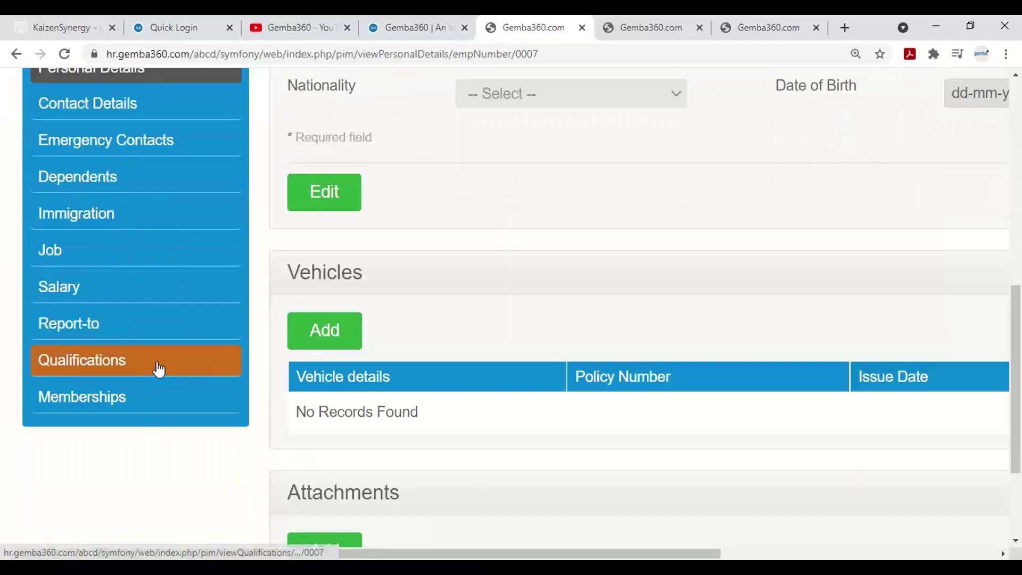
click(159, 368)
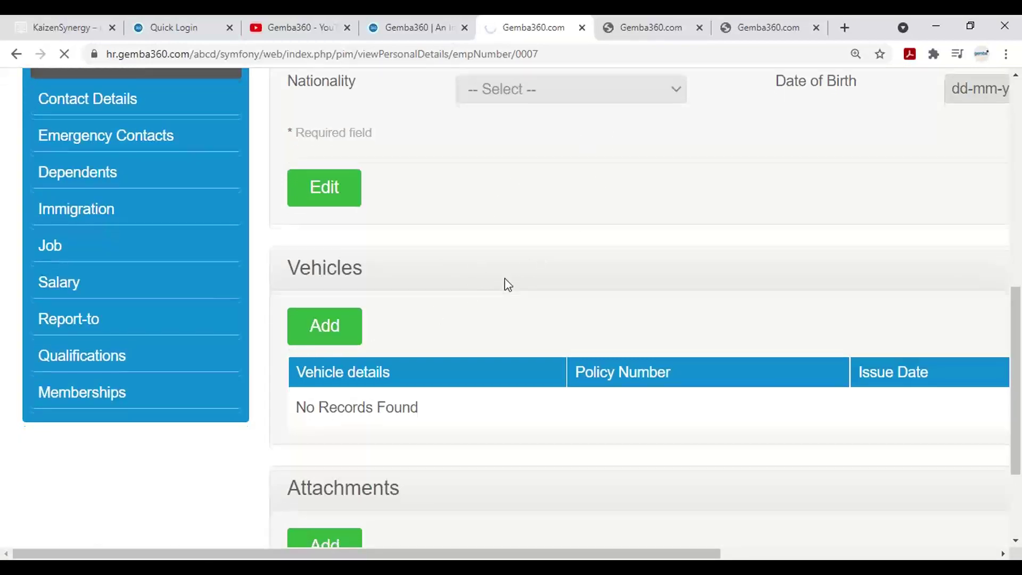
Start a new license entry for the volunteer with the type Vaccine Register COVID19.
scroll(507, 285, down, 7)
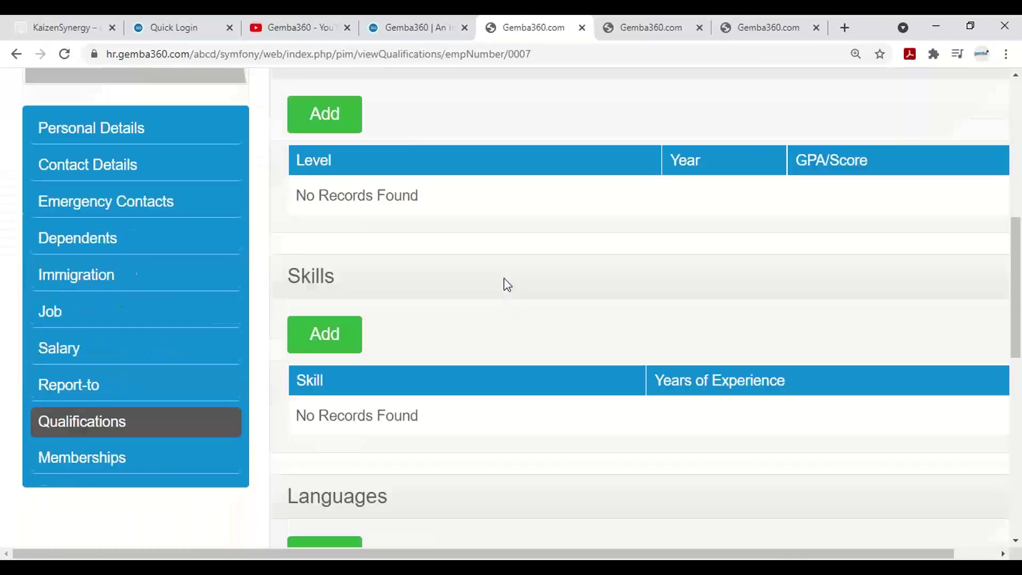
scroll(507, 285, down, 8)
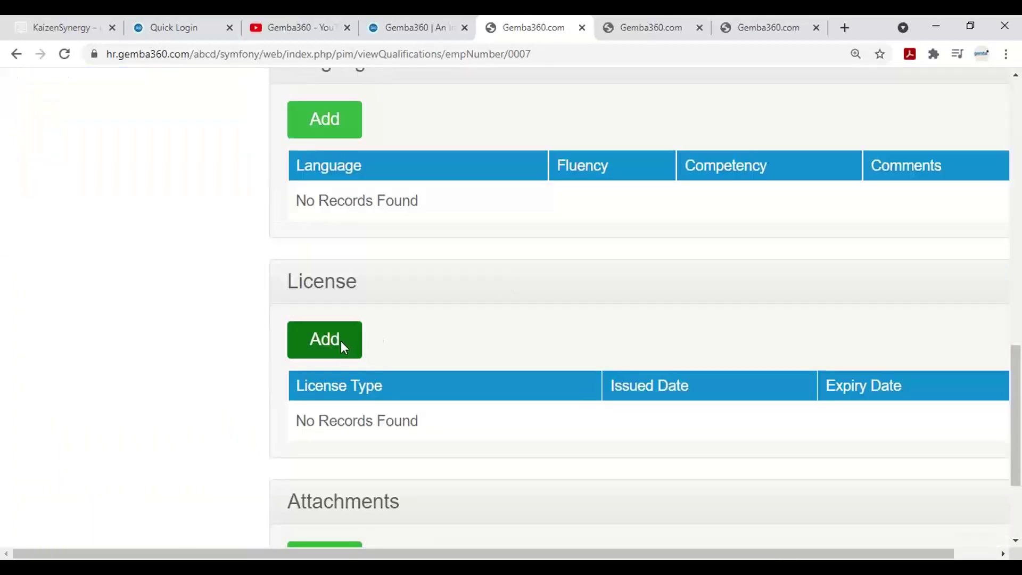
click(341, 345)
click(525, 338)
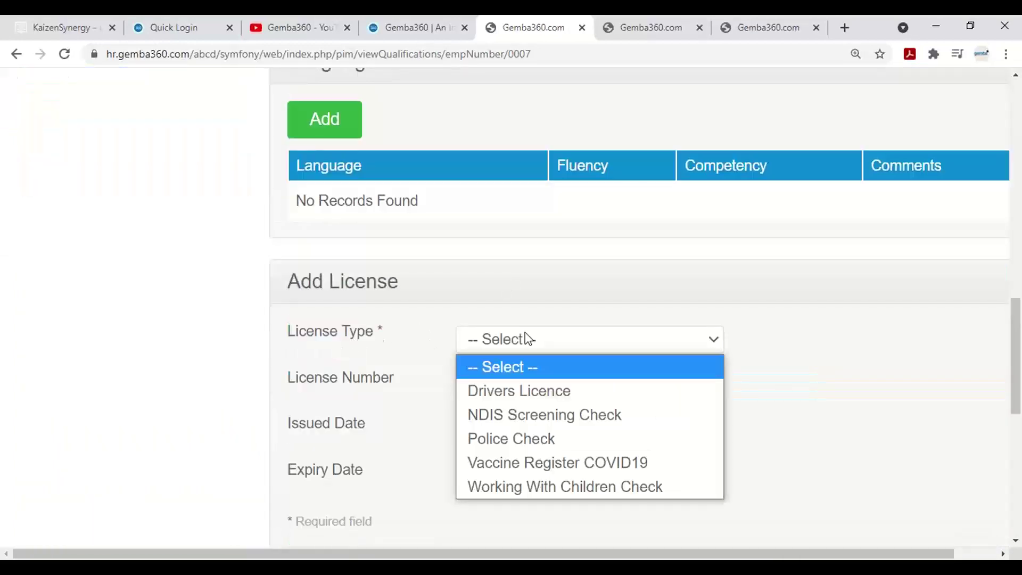
click(540, 462)
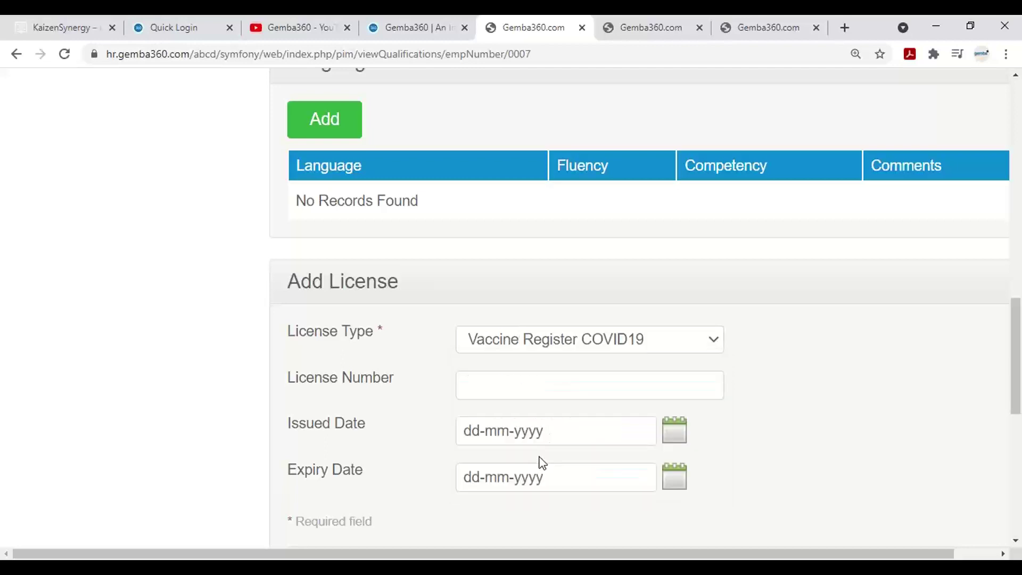
Set the license's issued date to 18-06-2021 and its expiry date to 17-09-2021, and save the entry.
click(670, 434)
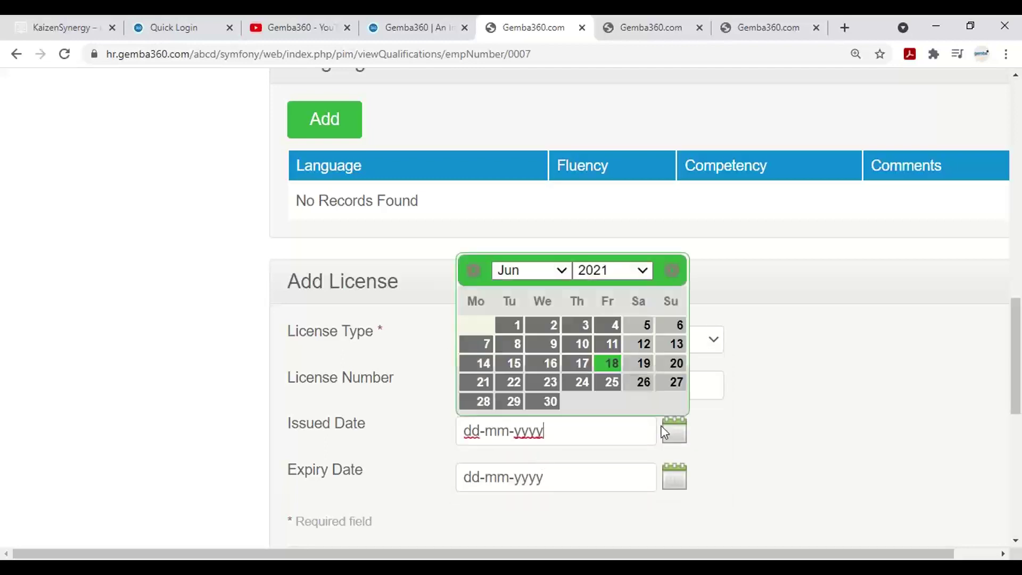
click(613, 367)
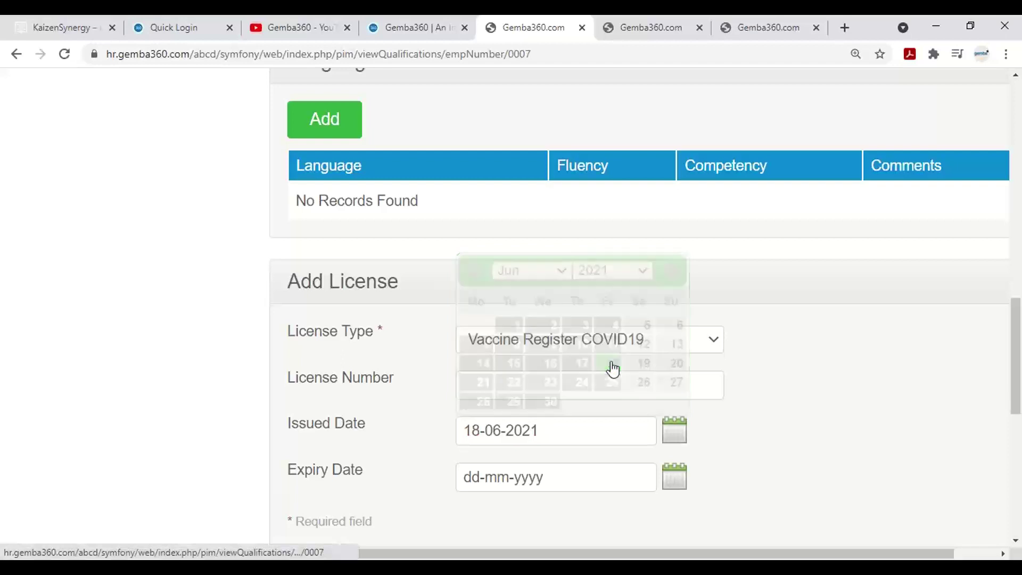
click(675, 478)
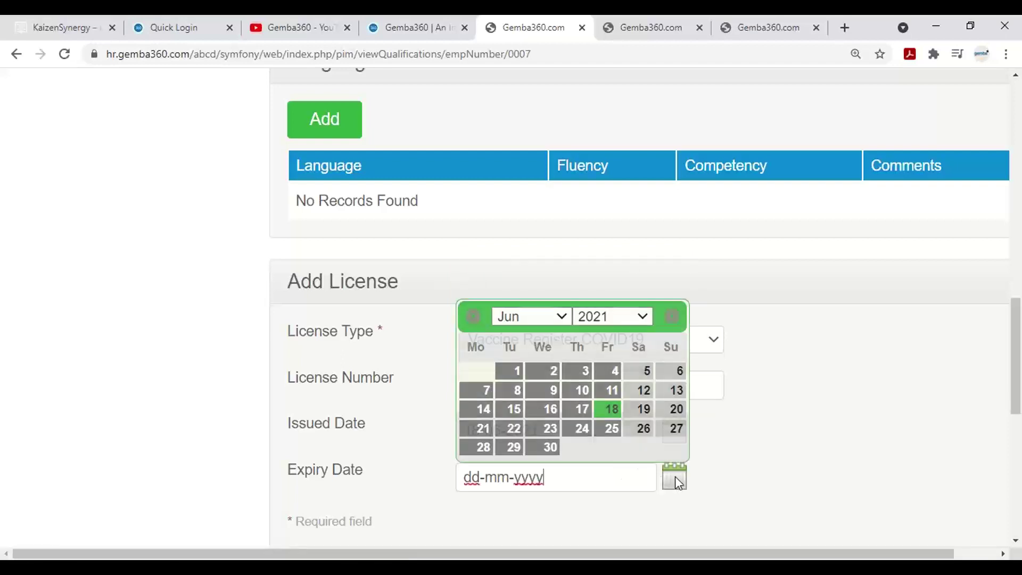
click(563, 318)
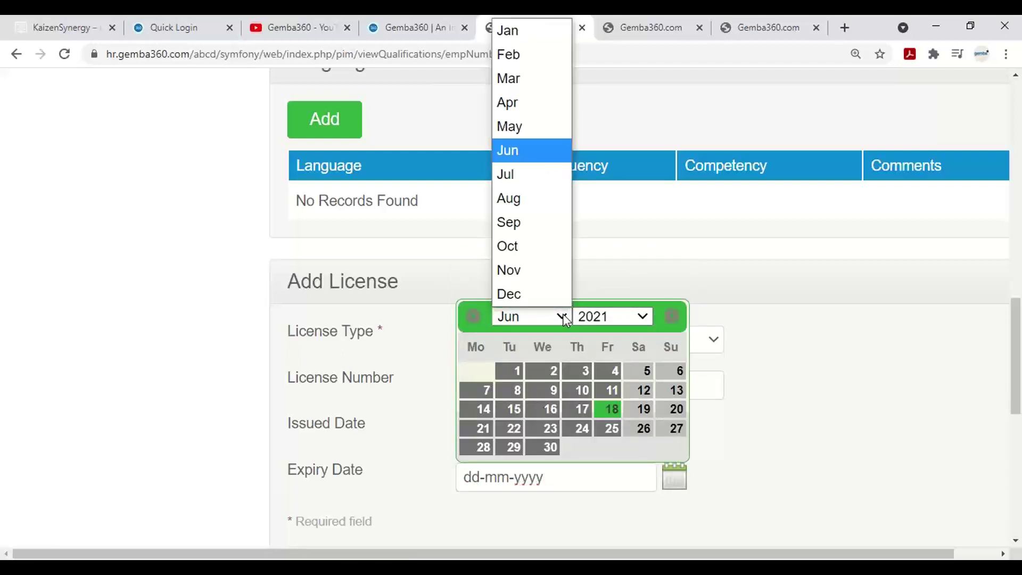
click(527, 222)
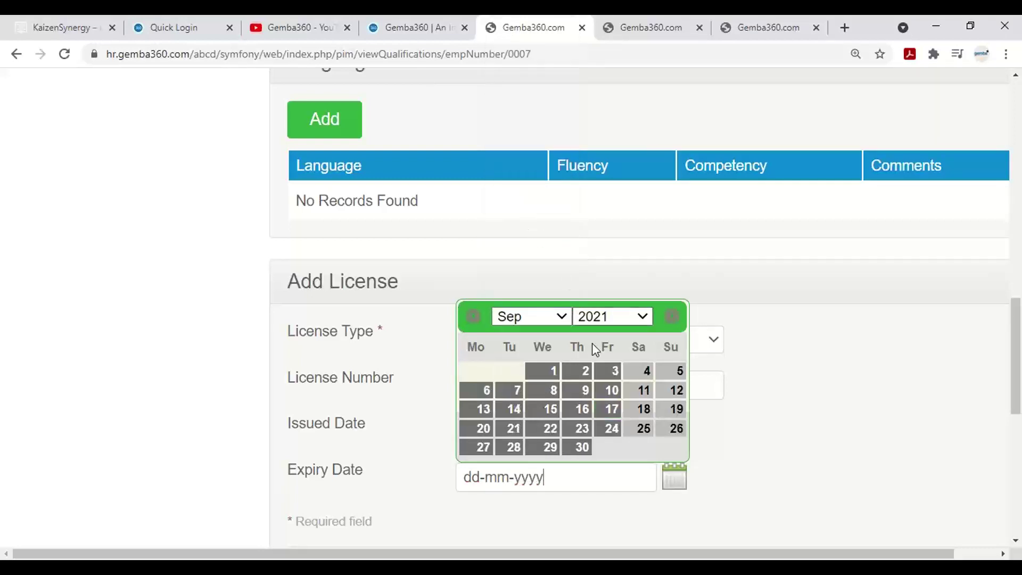
click(614, 410)
scroll(607, 410, down, 3)
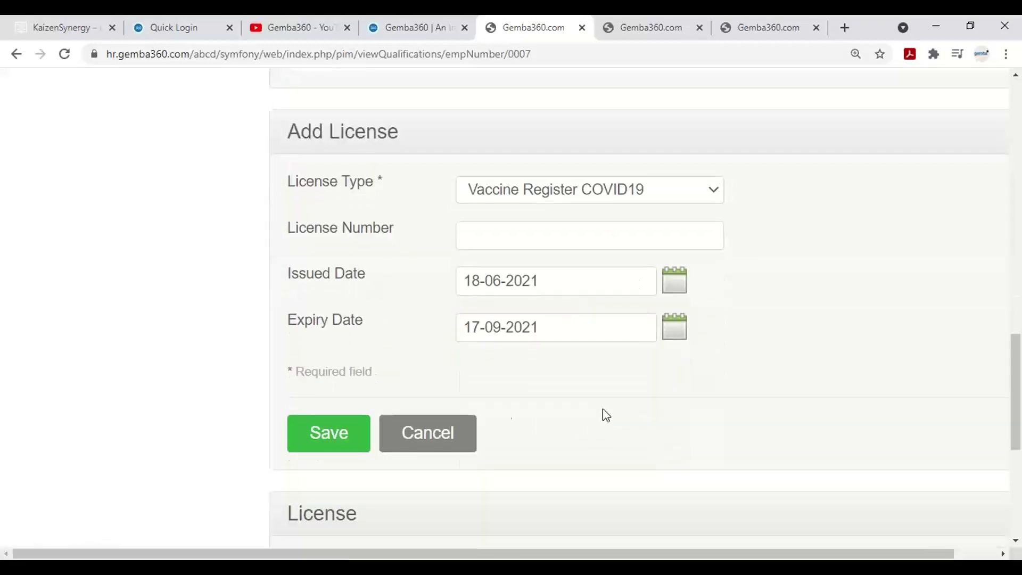
click(360, 439)
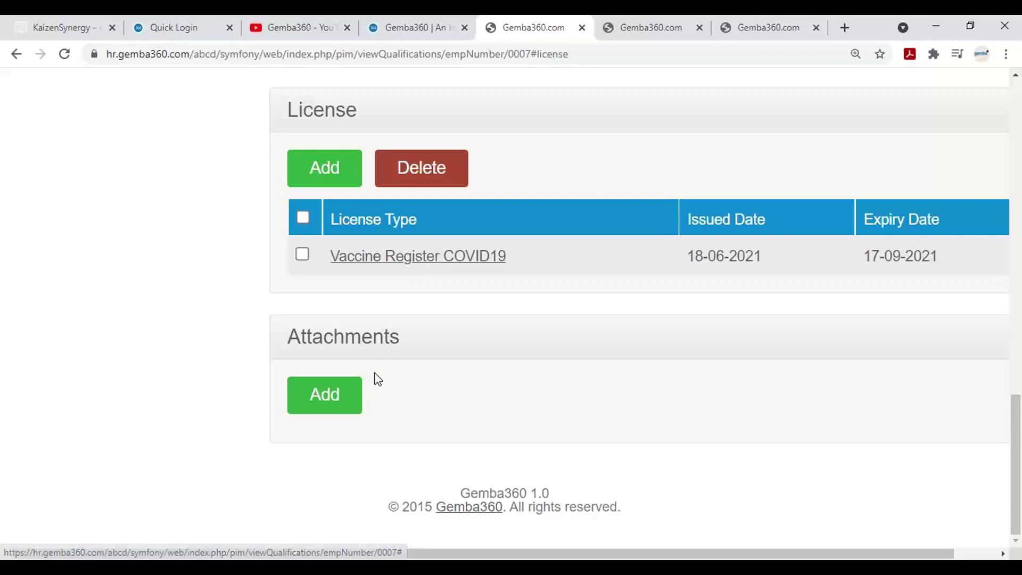
Start a new attachment on the volunteer's qualifications and select COVID Vaccine Card from the Desktop as its file.
click(347, 394)
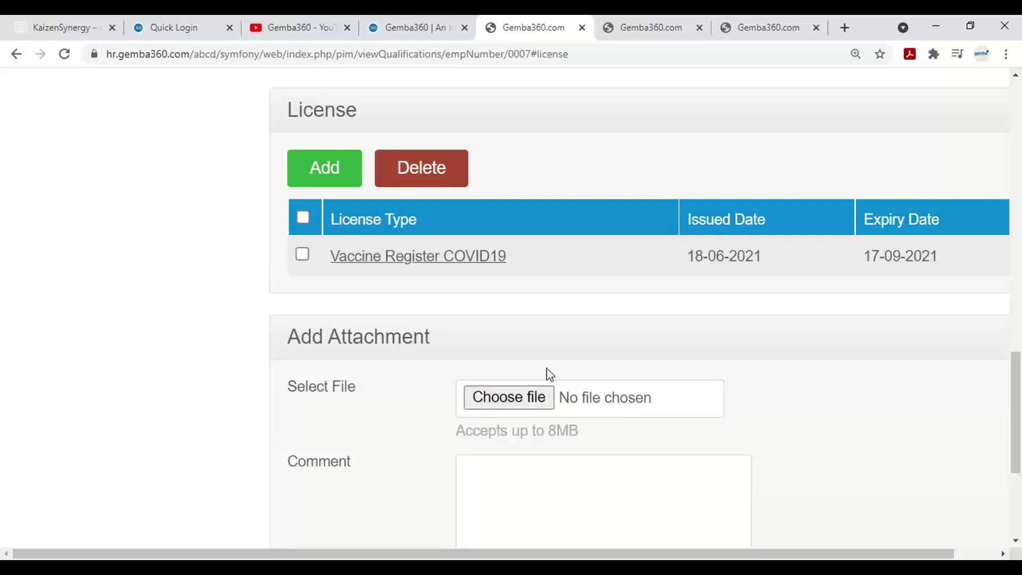
click(539, 400)
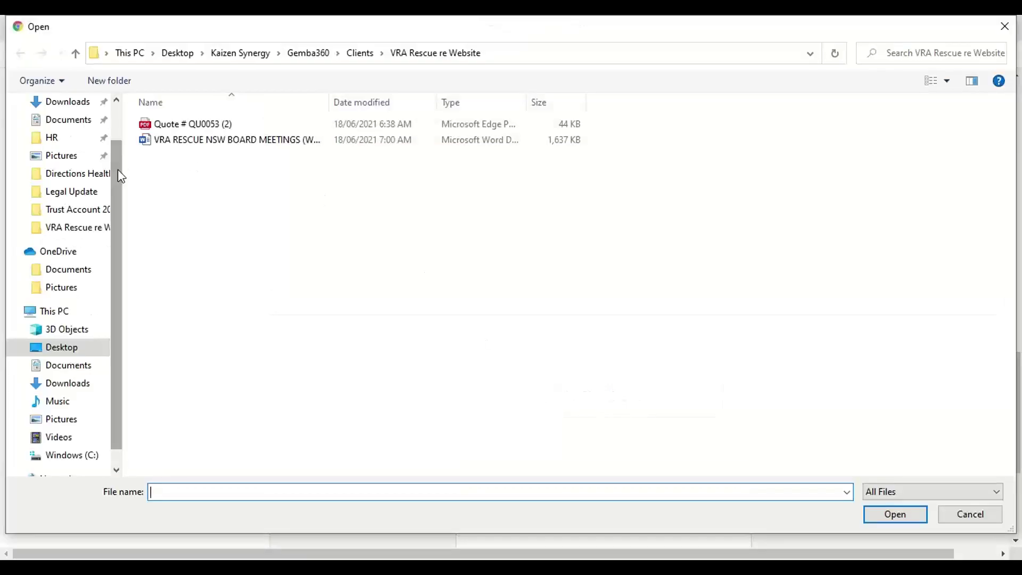
scroll(117, 169, up, 2)
click(75, 132)
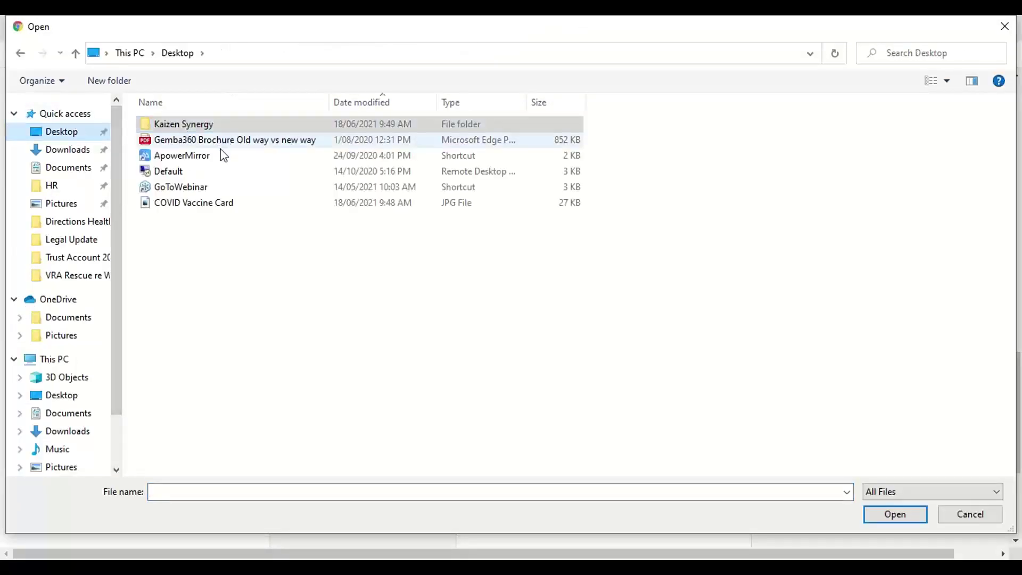
double_click(229, 205)
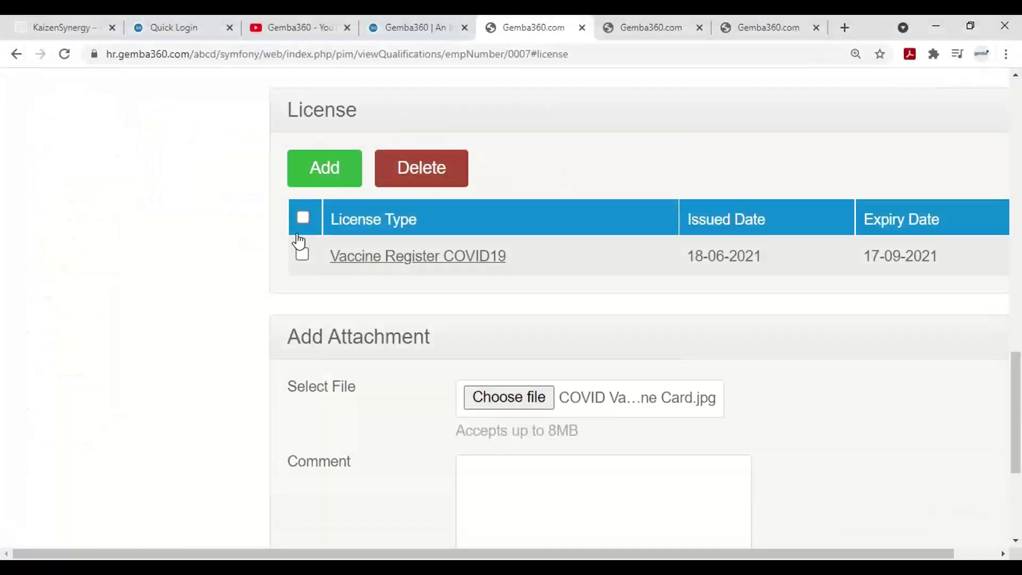
Add the comment "This is a copy of the COVID Card" to the attachment and upload it.
scroll(568, 333, down, 4)
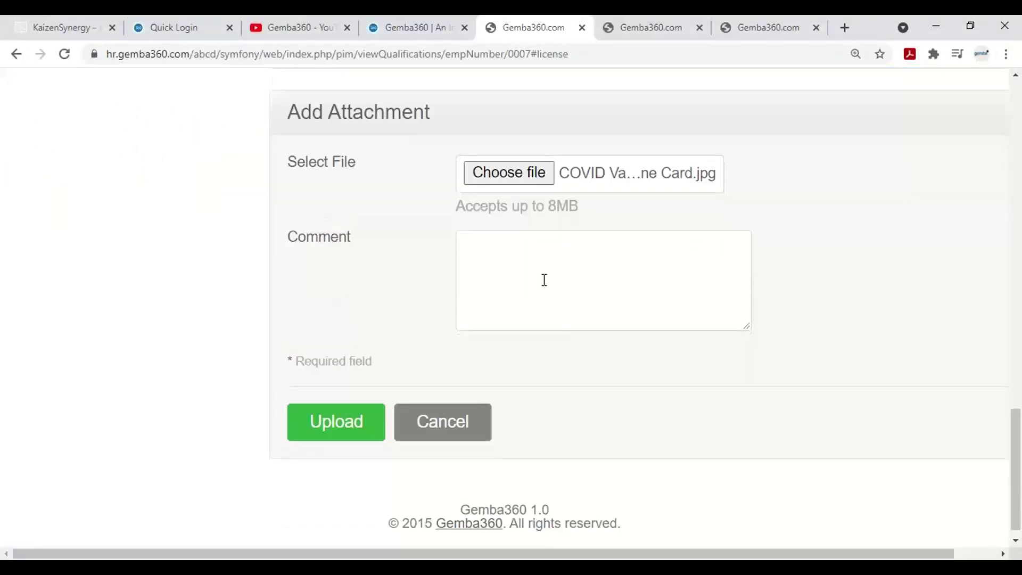
click(544, 280)
text(This is a copy of t)
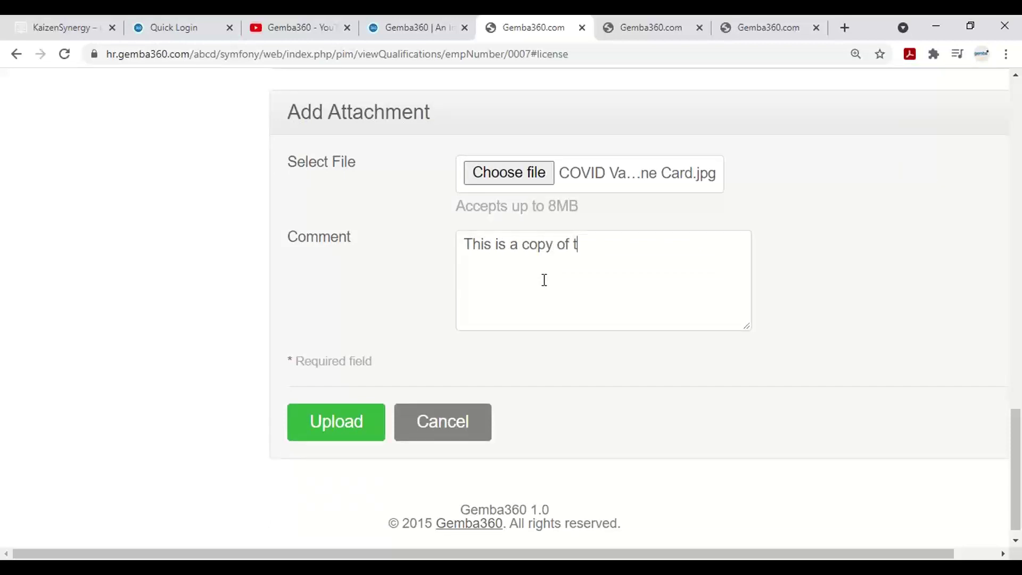
text(he Vacc)
key(BackSpace)
key(BackSpace)
key(BackSpace)
key(BackSpace)
text(COV)
key(BackSpace)
text(OVID Card)
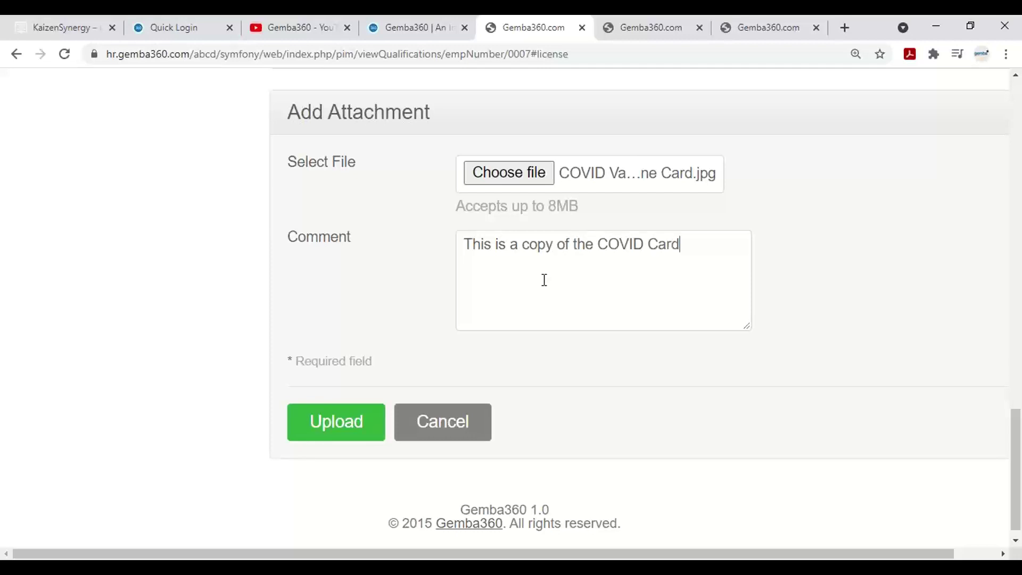
click(324, 418)
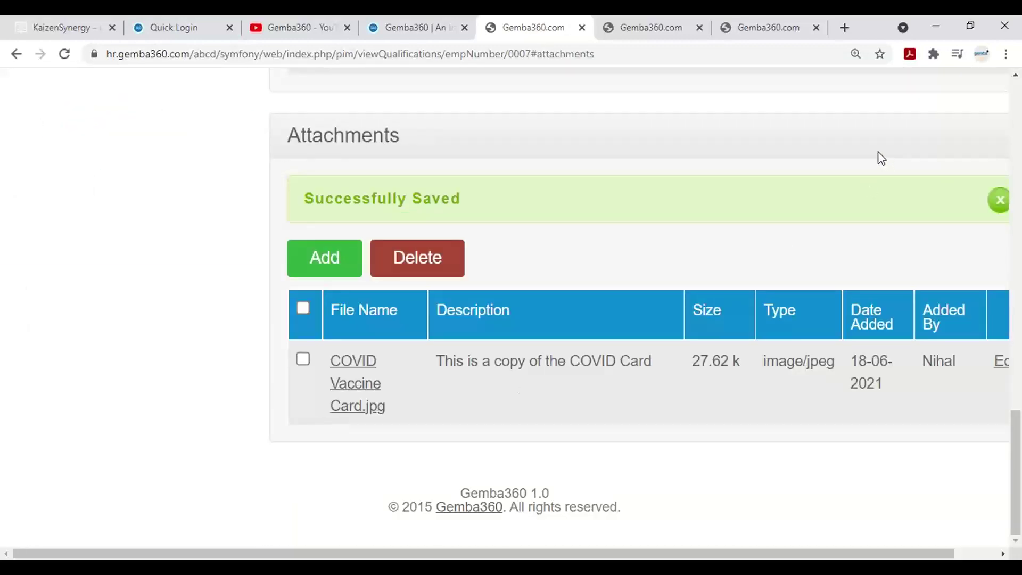
Download the attached COVID Vaccine Card.jpg, view the image, and close the viewer.
key(ctrl+minus)
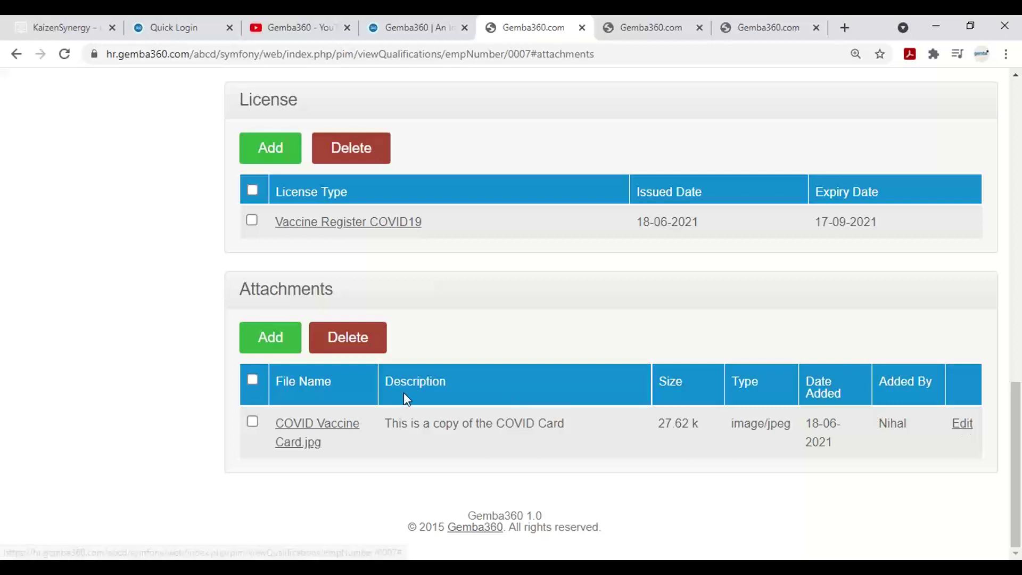
click(308, 426)
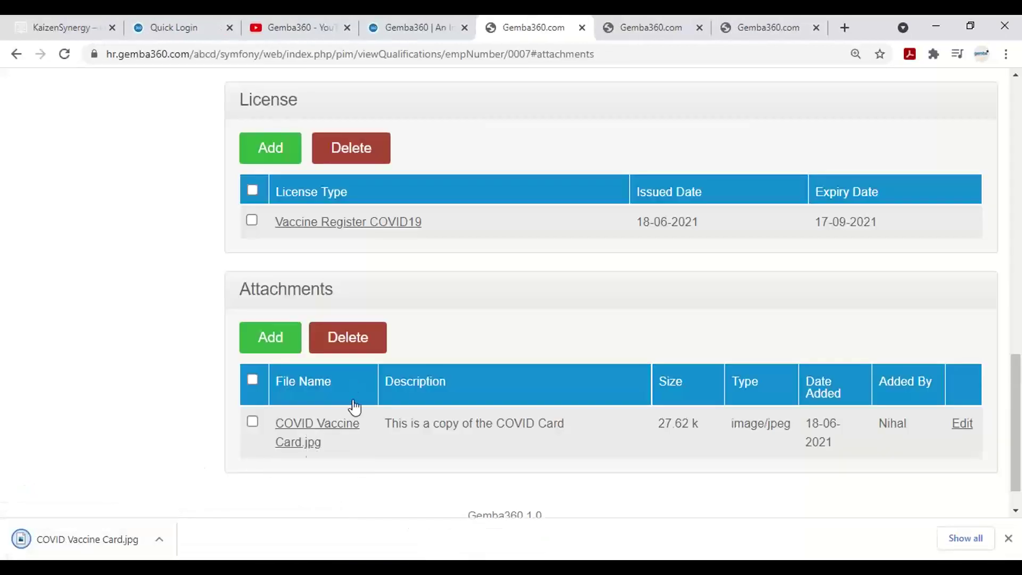
click(91, 549)
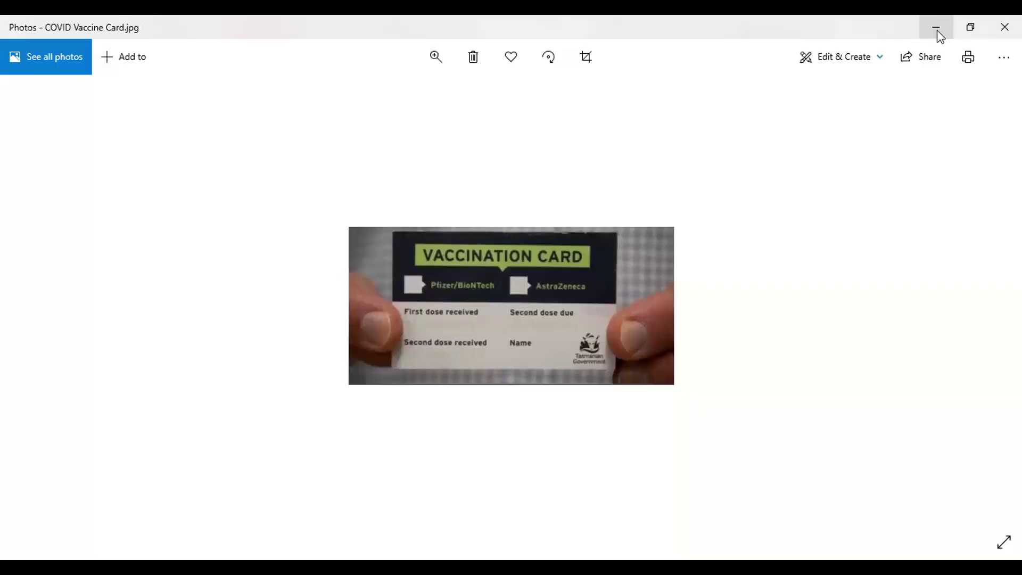
click(1002, 30)
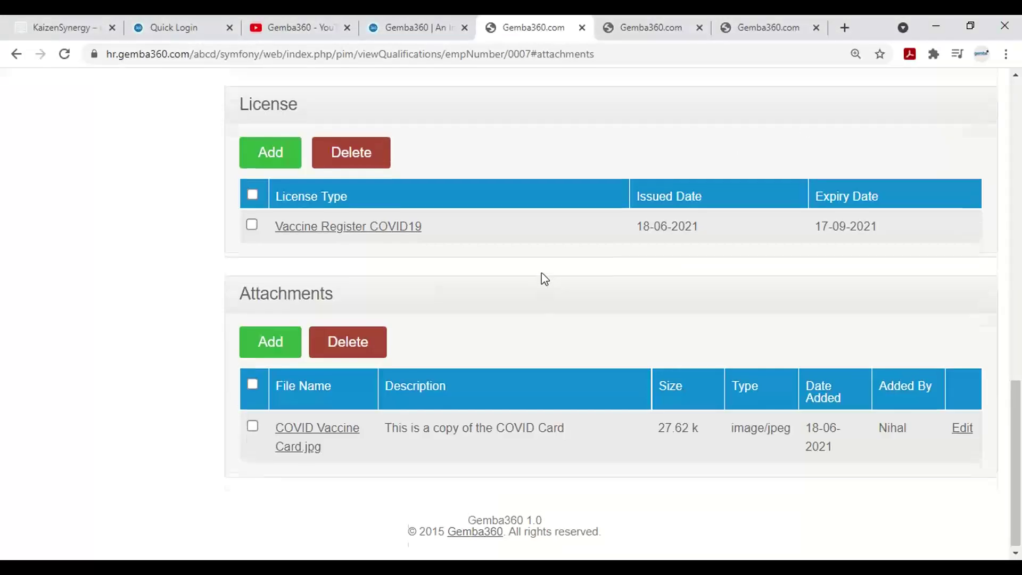
Open a blank Add Employee form for another new person.
scroll(544, 278, up, 1)
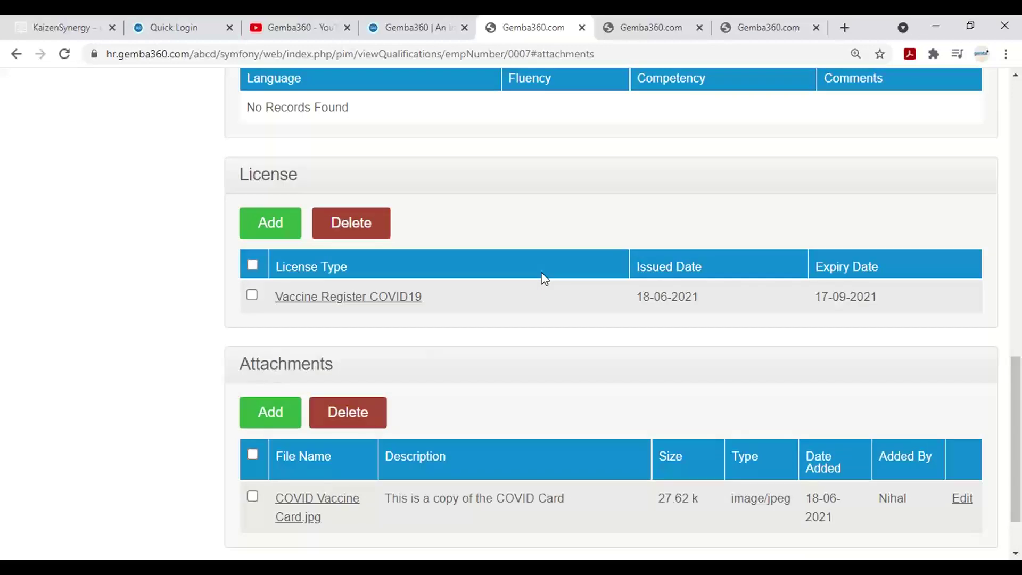
scroll(519, 290, up, 10)
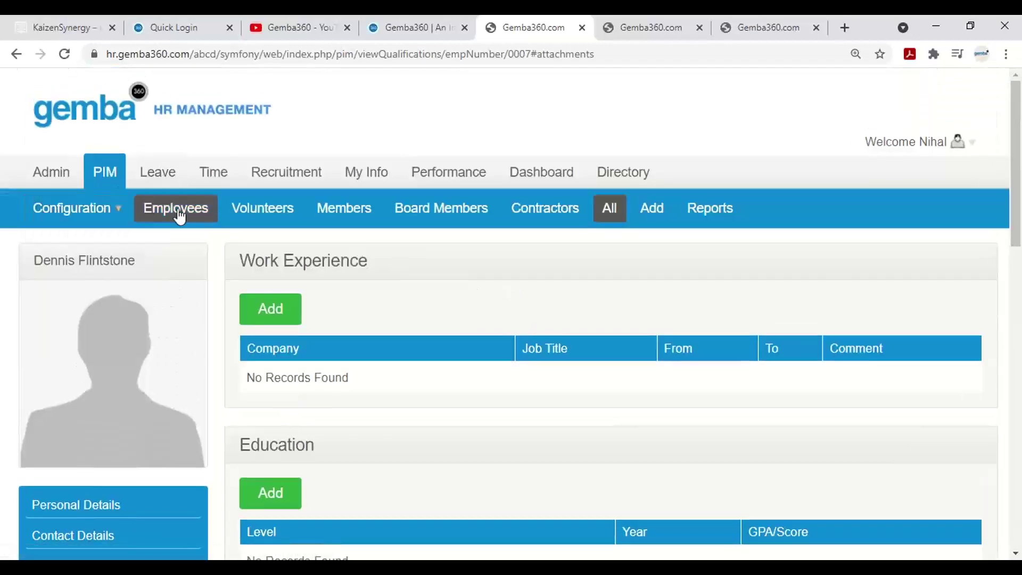
click(649, 205)
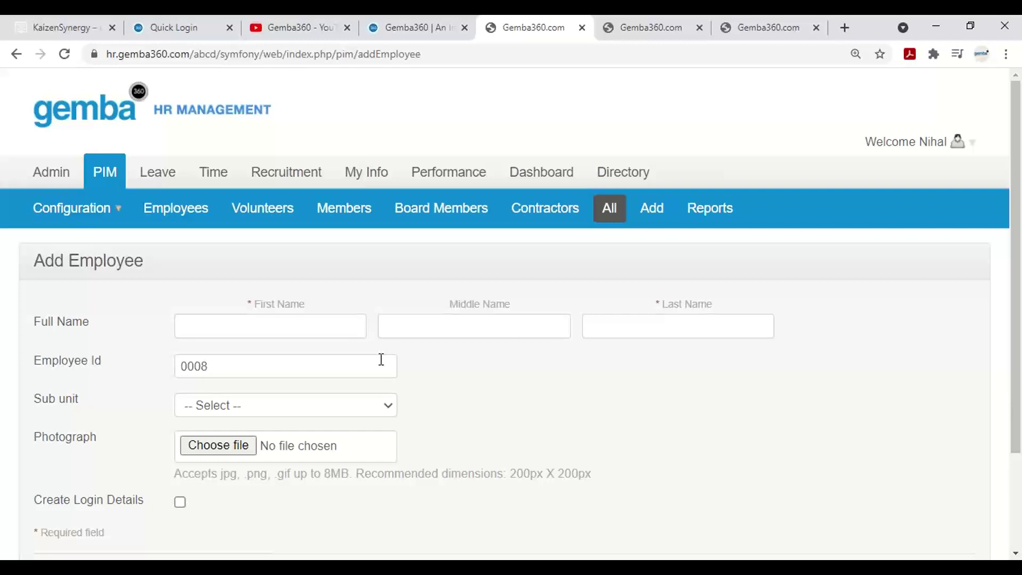
mouse_move(104, 209)
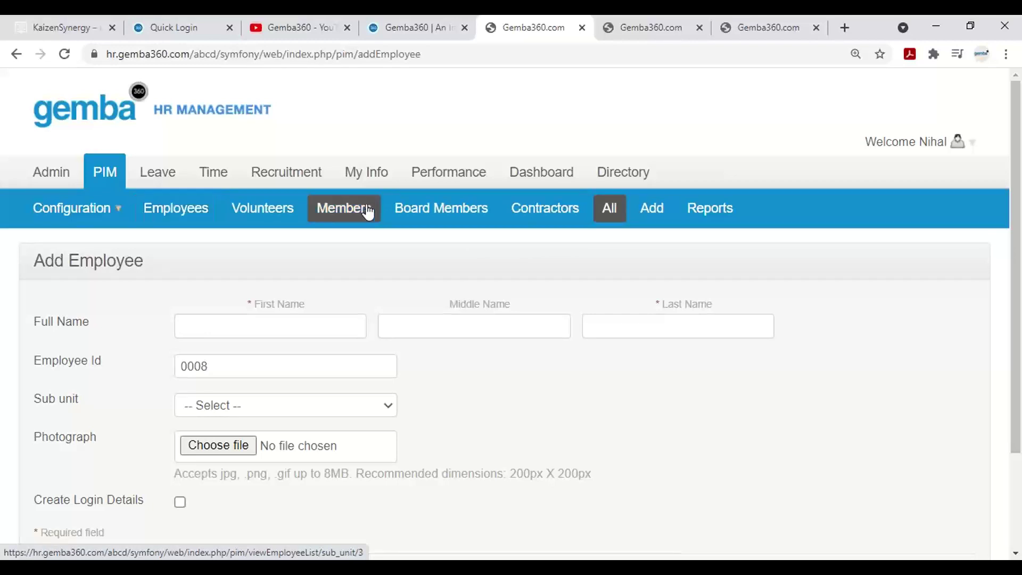
click(649, 210)
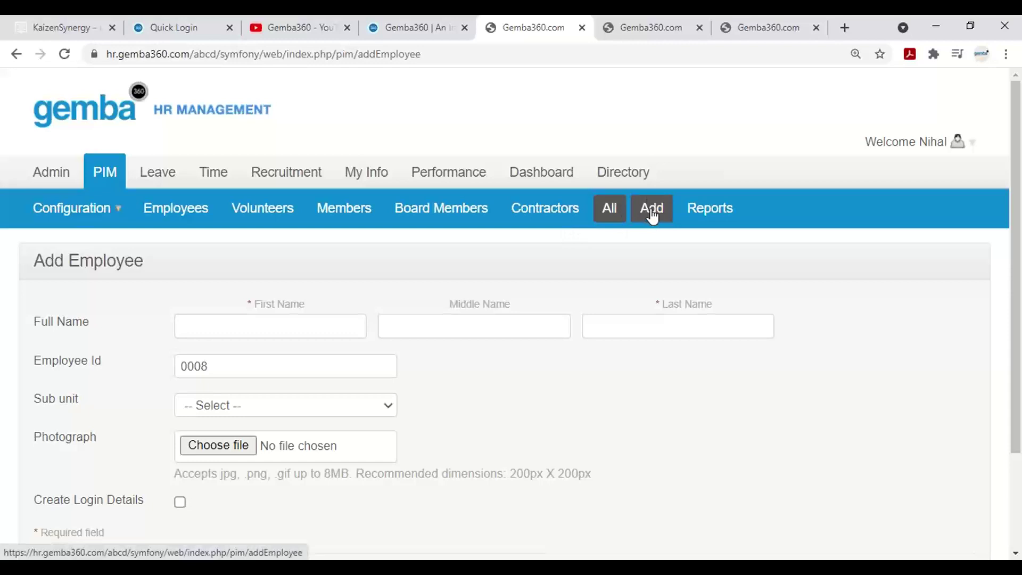
click(650, 214)
Enter the new person's first name and last name in the Add Employee form.
click(299, 329)
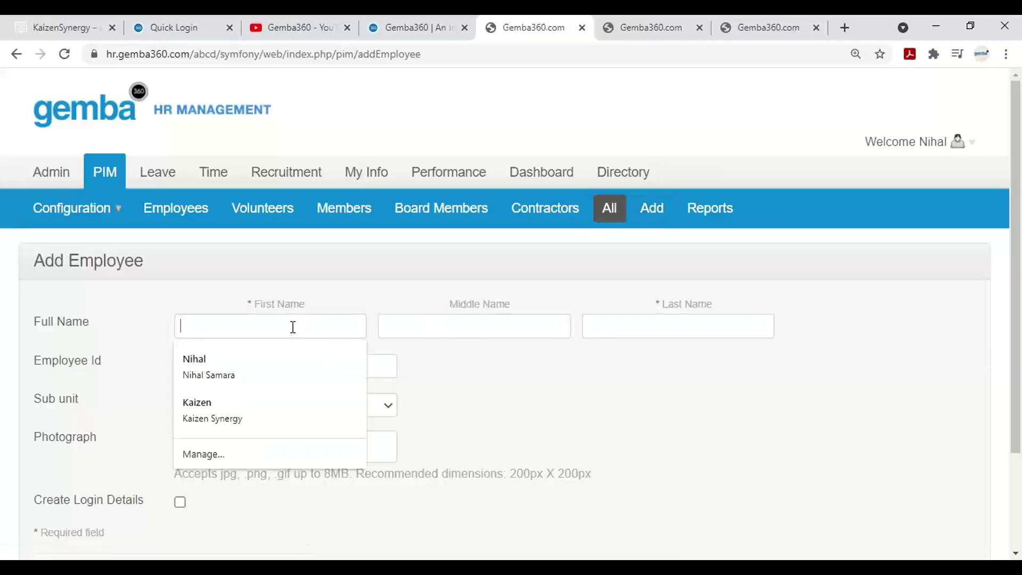
text(Brig)
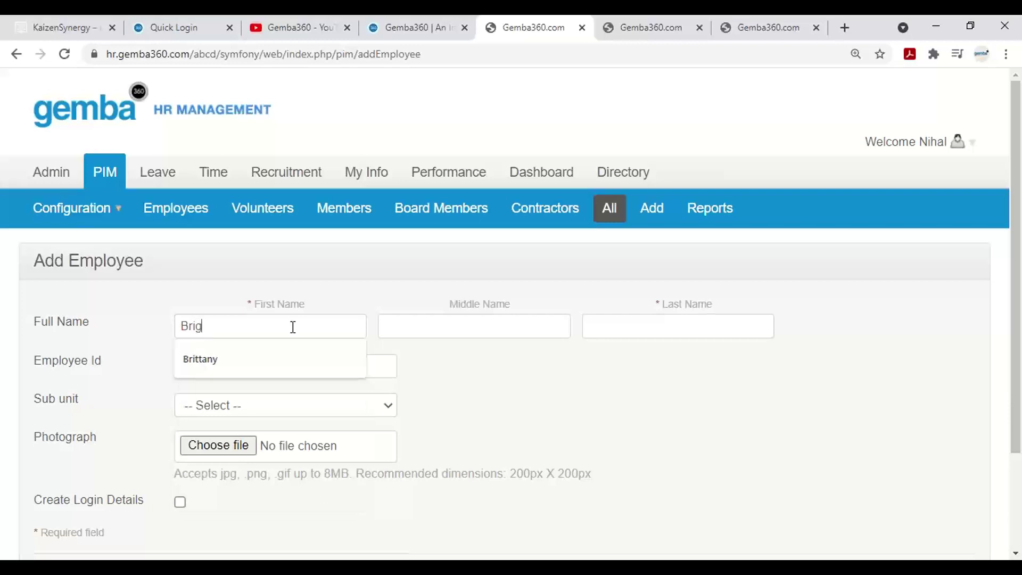
key(BackSpace)
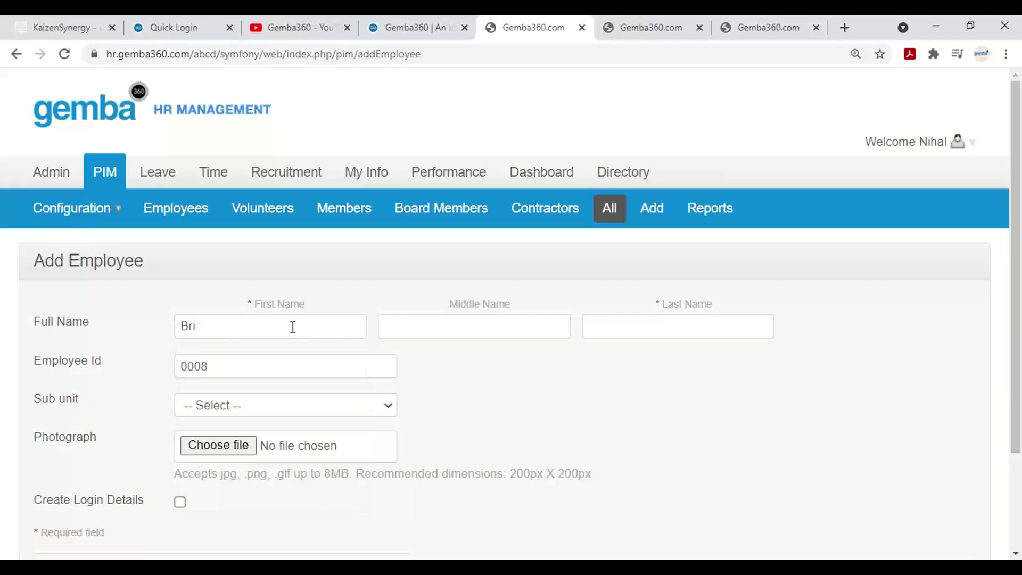
text(ttanyt)
key(Tab)
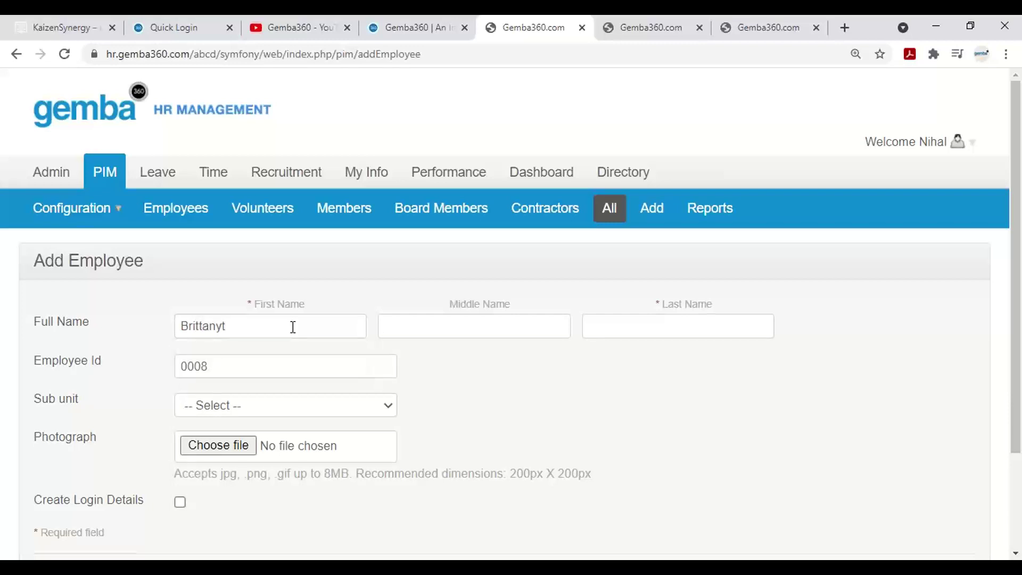
key(Tab)
text(Flintstone)
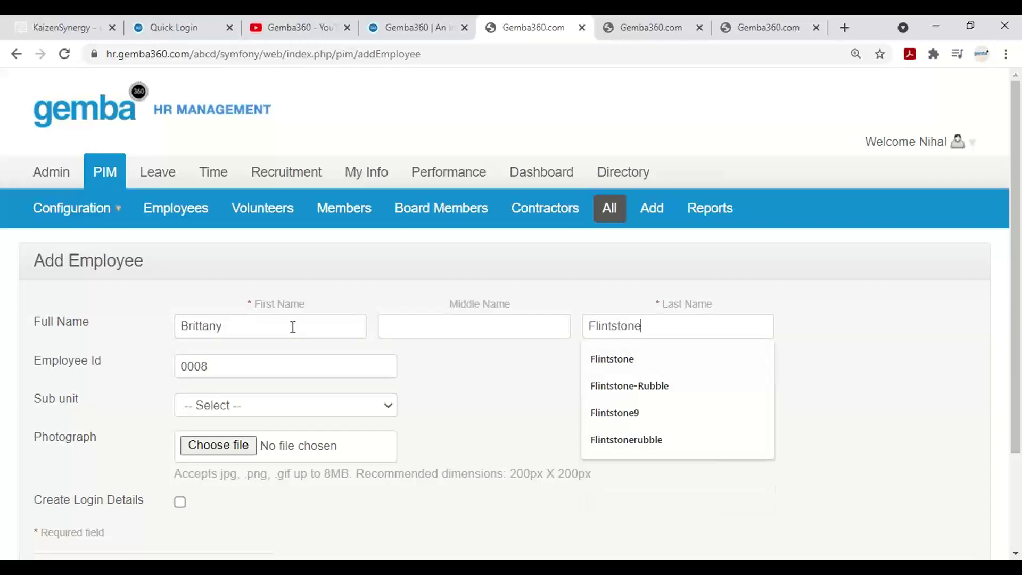
click(608, 359)
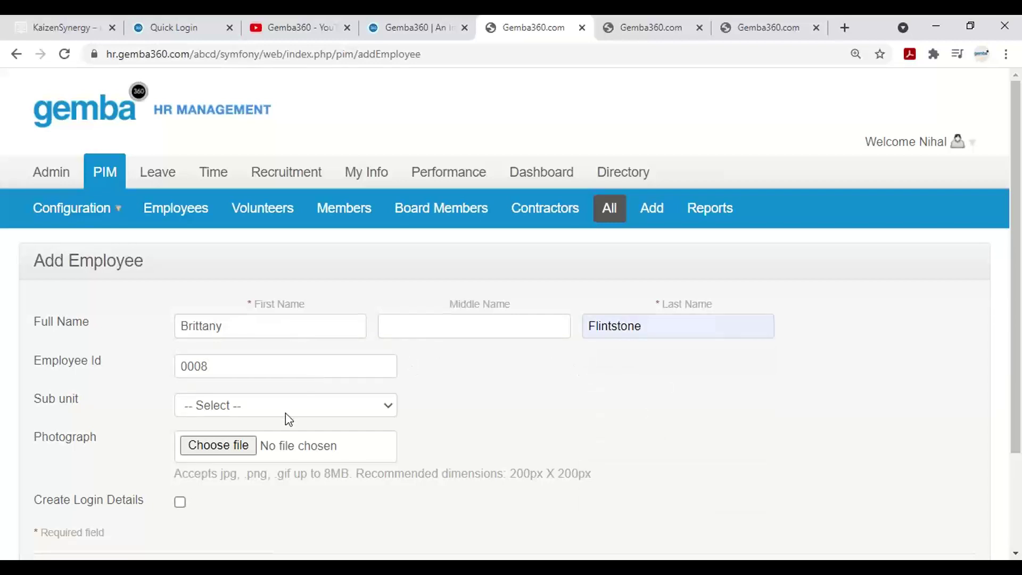
Assign the new person to the Board Member sub unit and save the record.
click(286, 413)
click(289, 358)
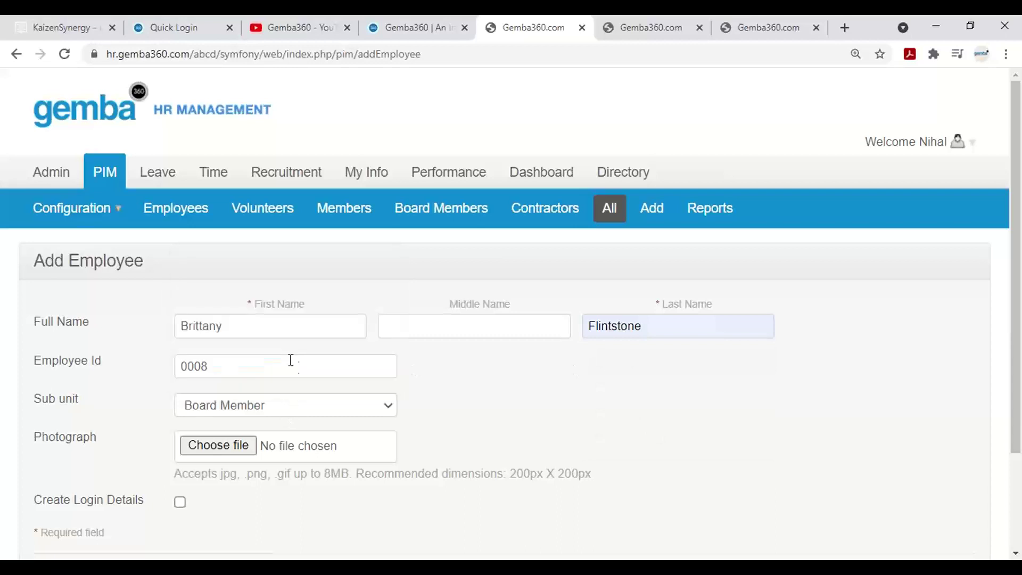
scroll(471, 440, down, 1)
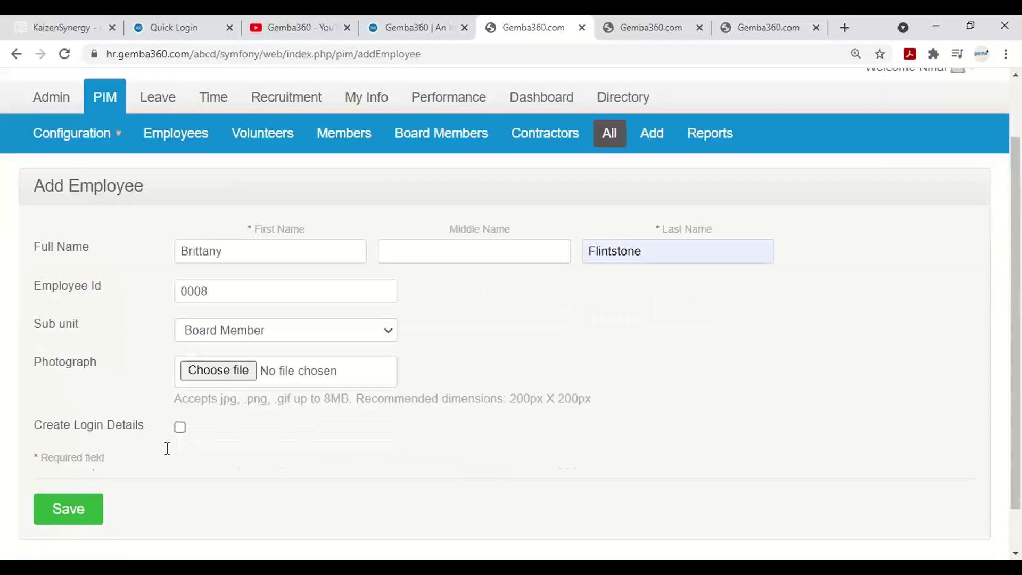
click(81, 508)
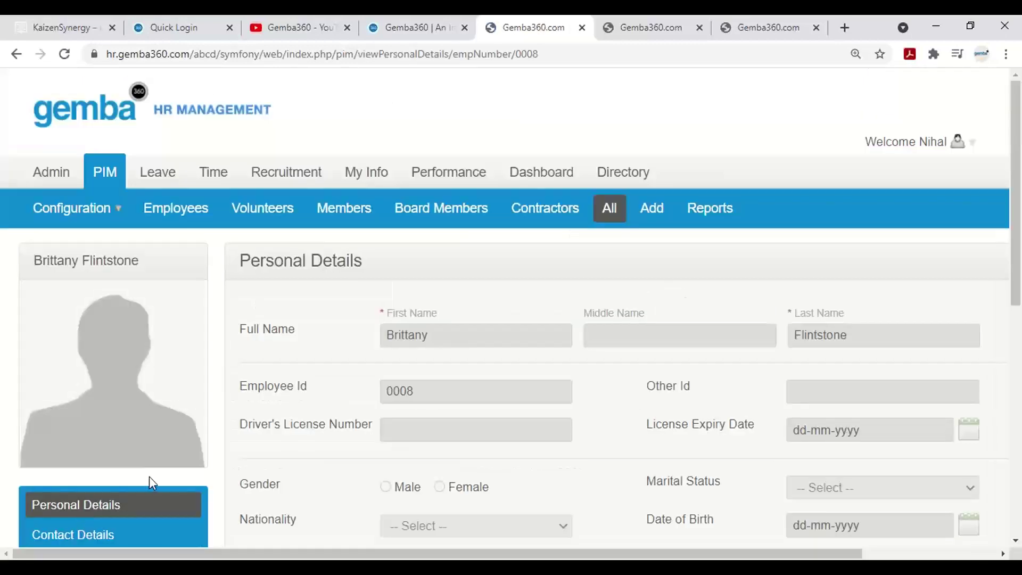
Look over the new board member's personal details and open the Qualifications section of the record.
scroll(284, 416, down, 4)
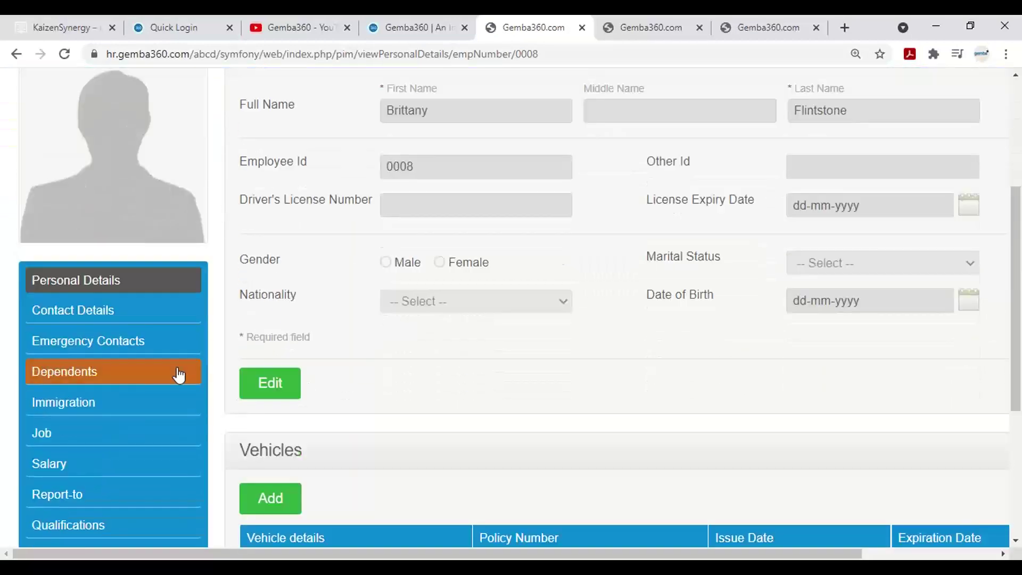
scroll(326, 360, down, 4)
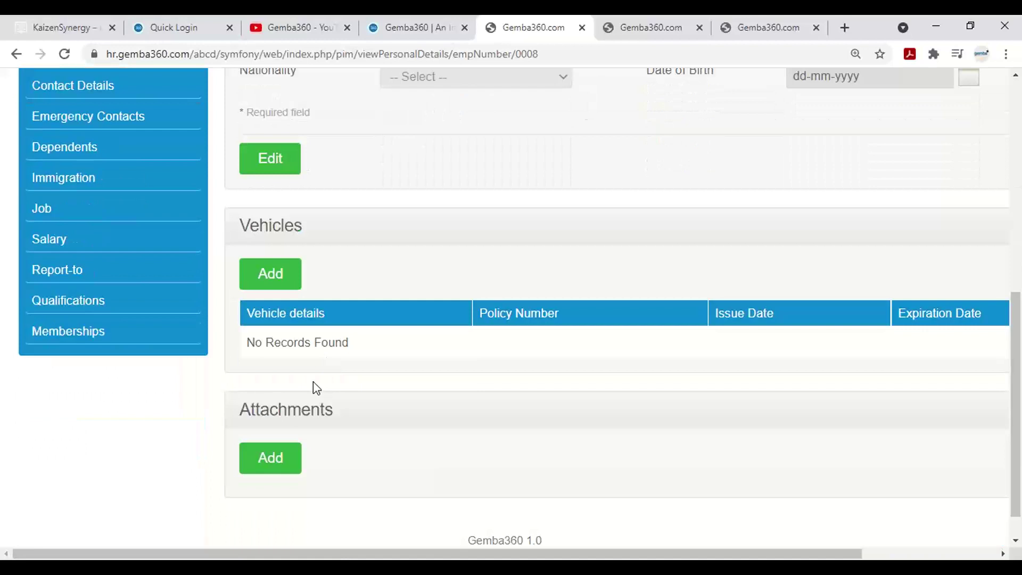
click(138, 302)
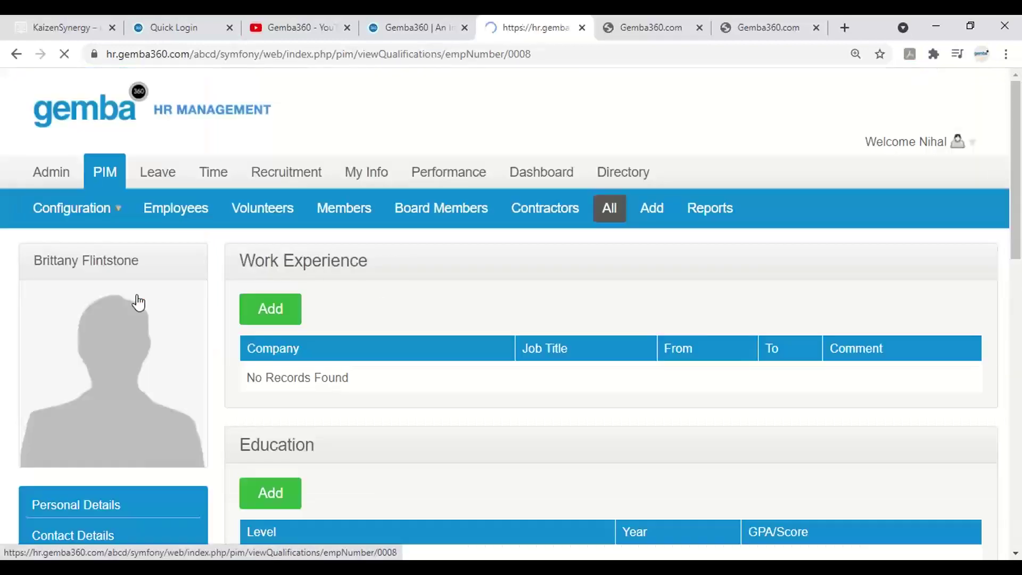
Start a new license entry for the board member with the type Vaccine Register COVID19.
scroll(252, 321, down, 6)
scroll(253, 322, down, 4)
click(272, 442)
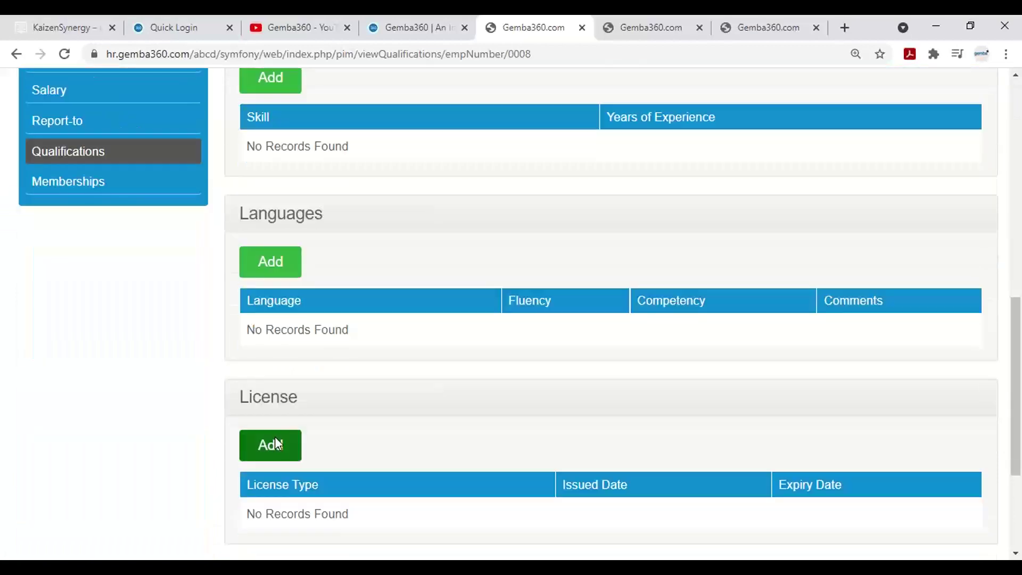
click(459, 456)
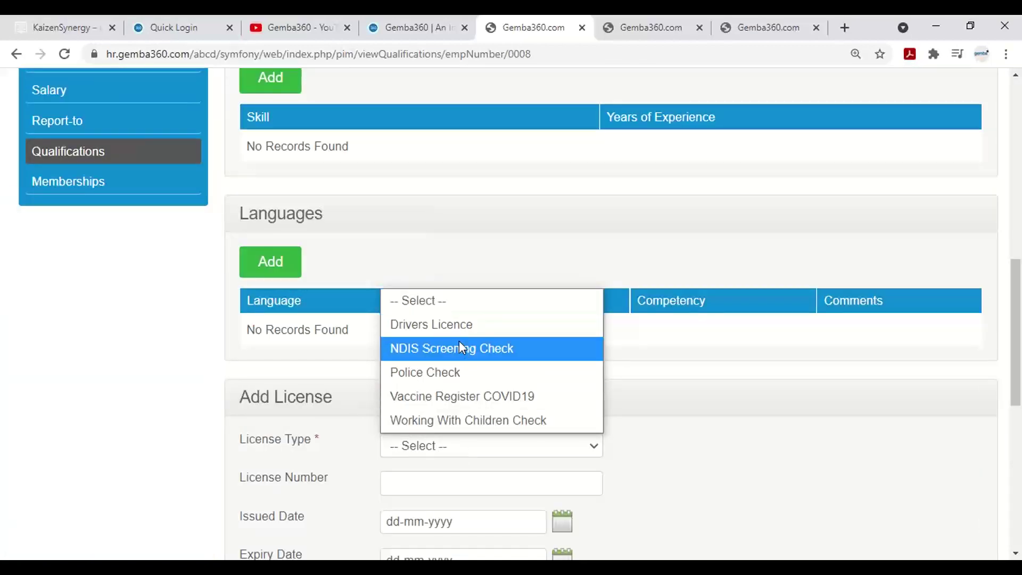
click(459, 396)
Set the COVID19 license's issued date to 18-06-2021 and expiry date to 17-09-2021, and save it.
scroll(486, 502, down, 3)
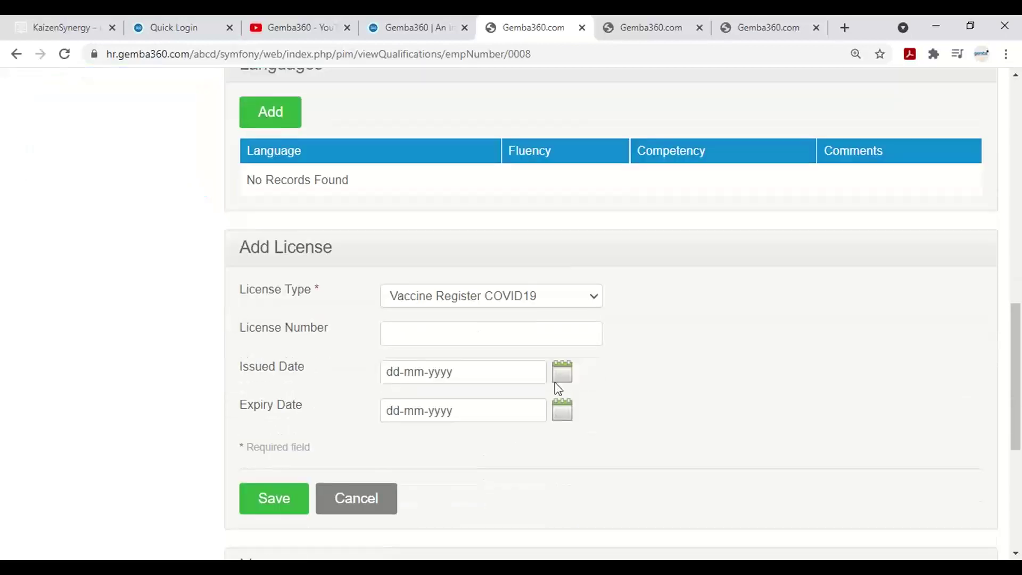
click(557, 377)
click(508, 476)
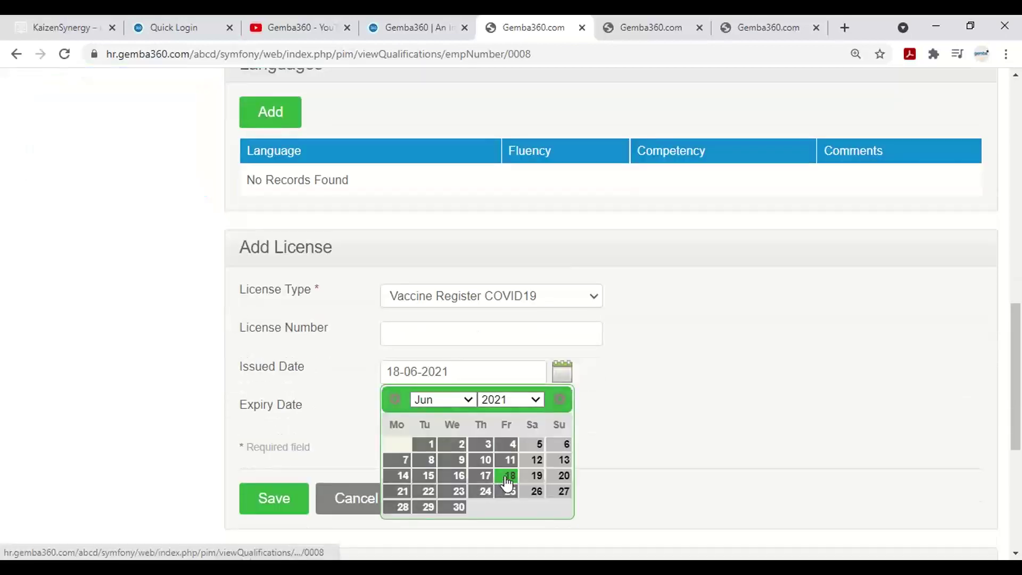
click(559, 411)
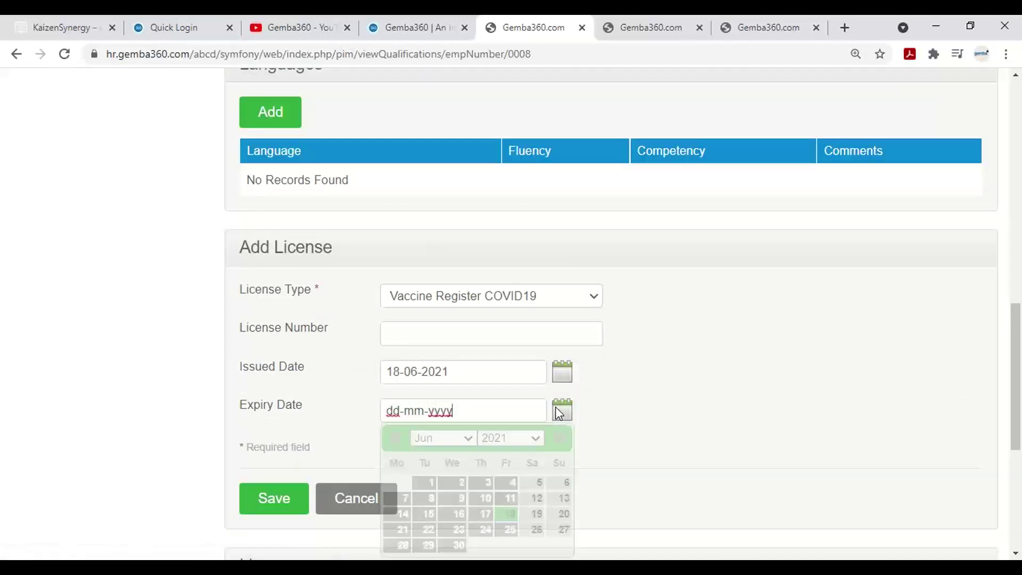
click(467, 437)
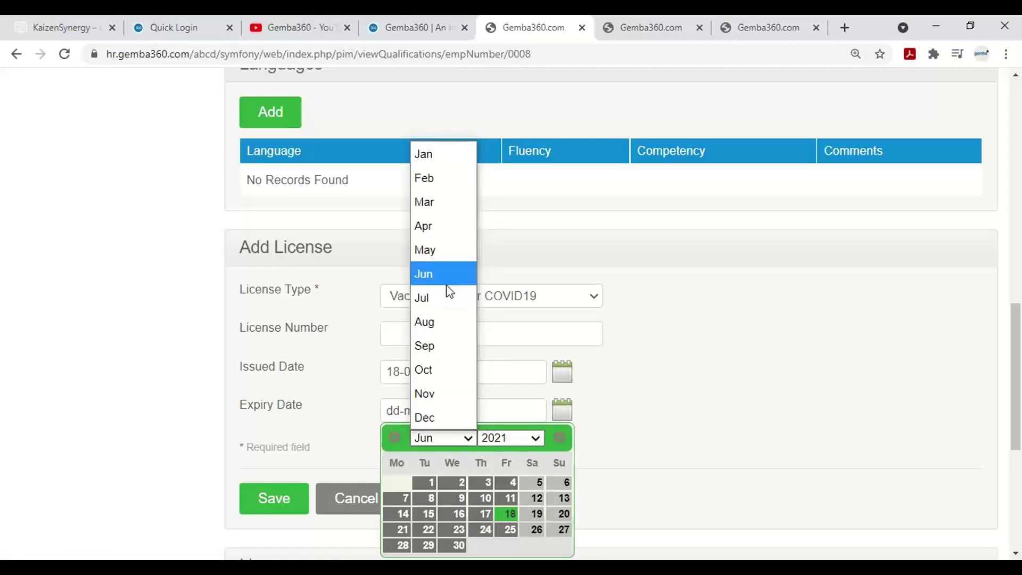
click(446, 345)
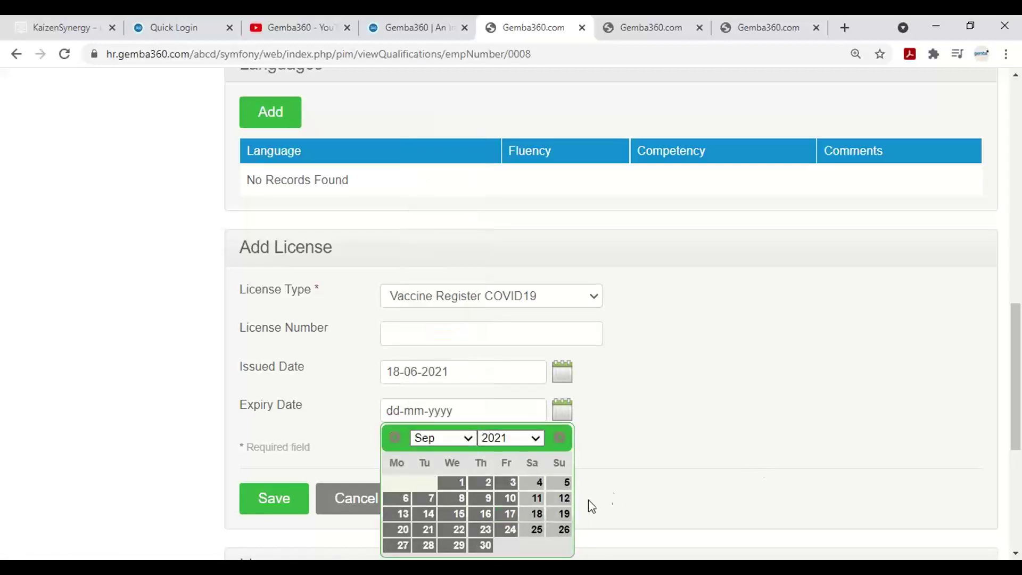
click(510, 514)
click(273, 498)
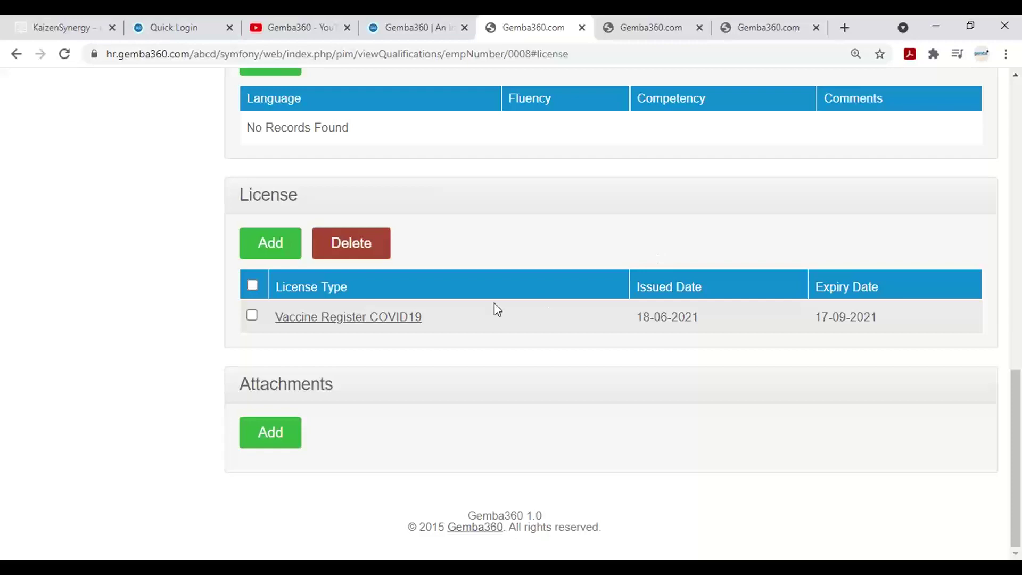
Open the board member's personal details and start a new attachment entry.
scroll(429, 304, up, 8)
scroll(432, 309, up, 5)
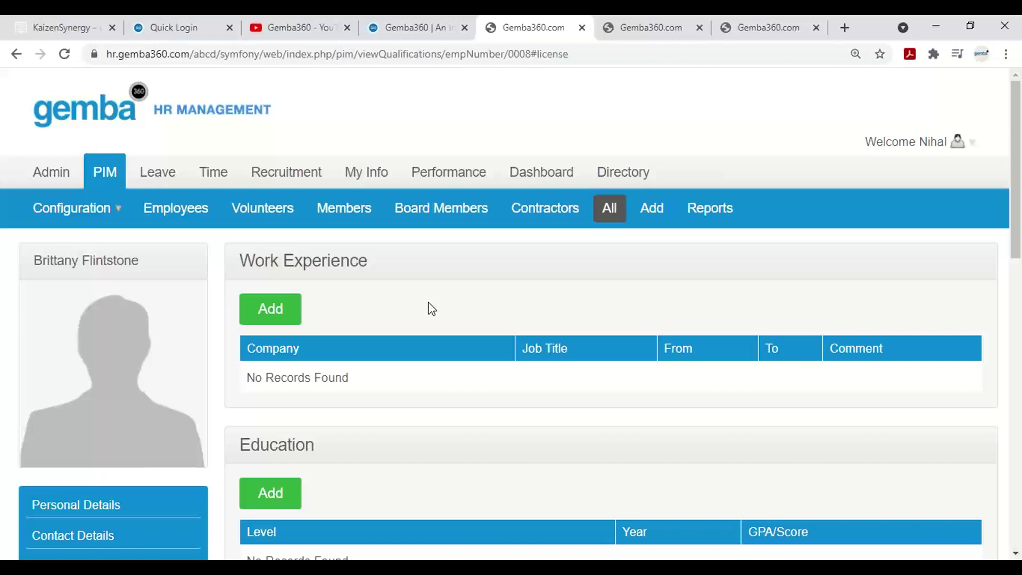
scroll(511, 351, down, 7)
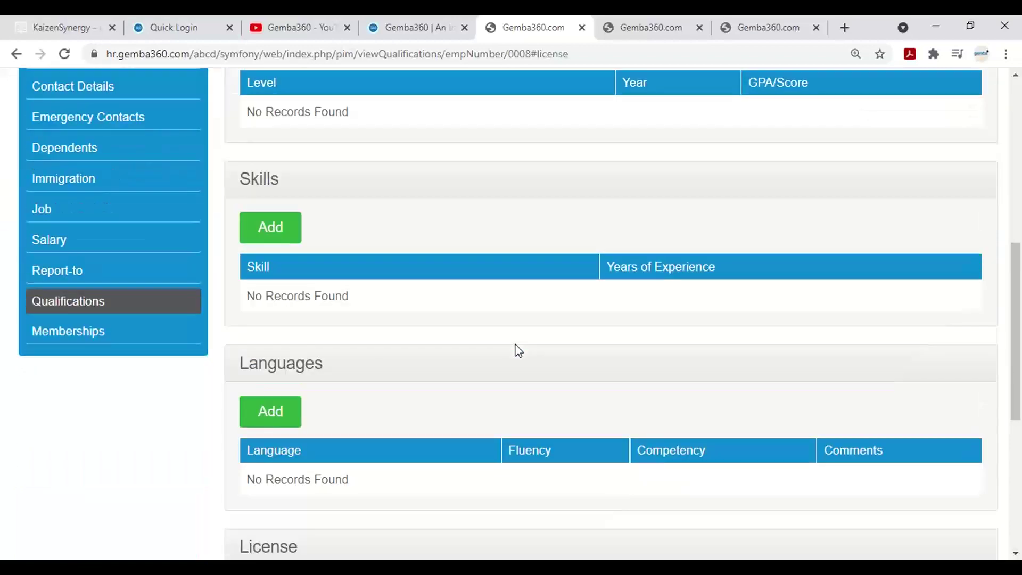
scroll(397, 397, up, 1)
scroll(391, 387, down, 3)
scroll(382, 369, up, 7)
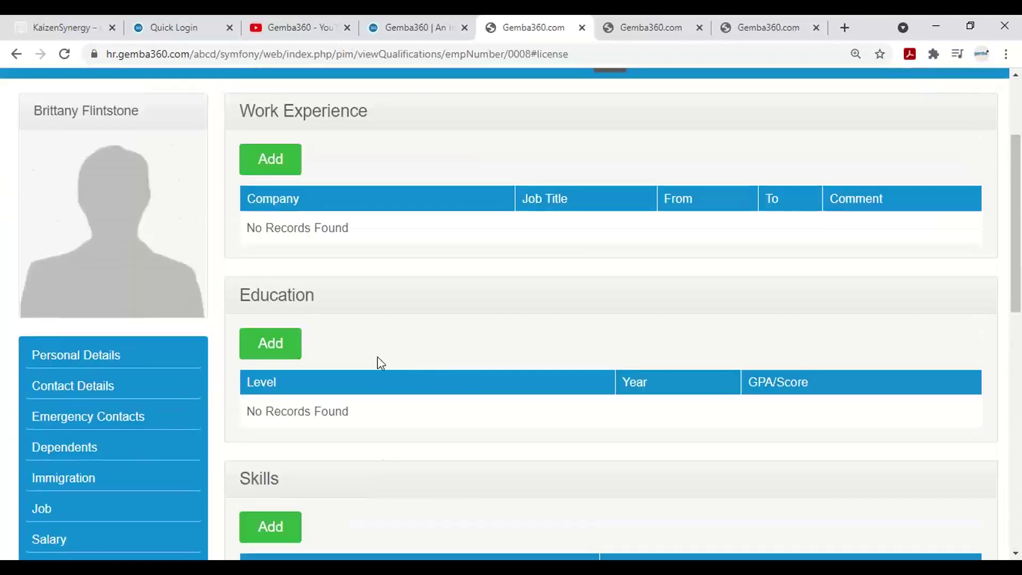
click(121, 357)
scroll(490, 391, down, 10)
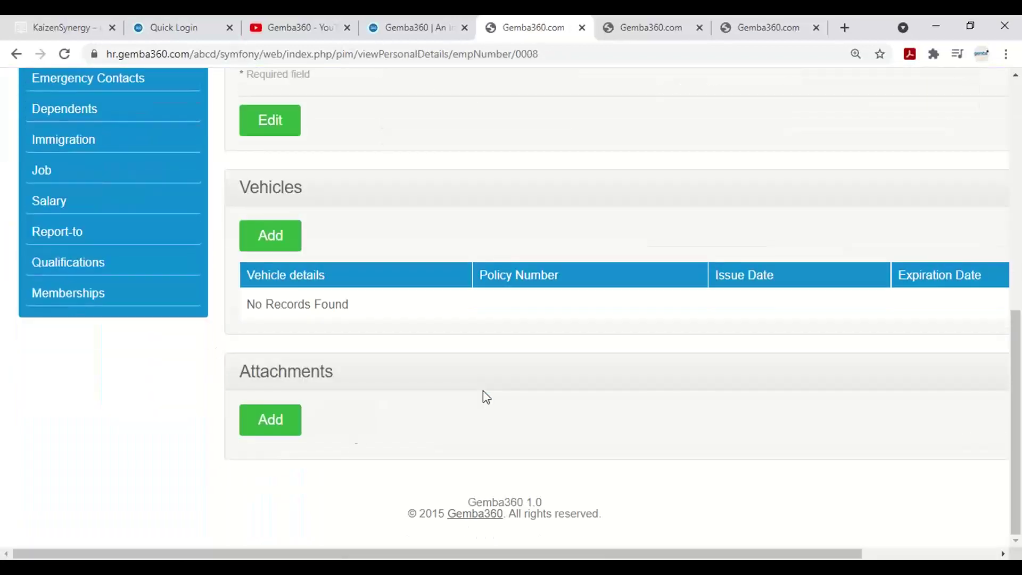
click(283, 419)
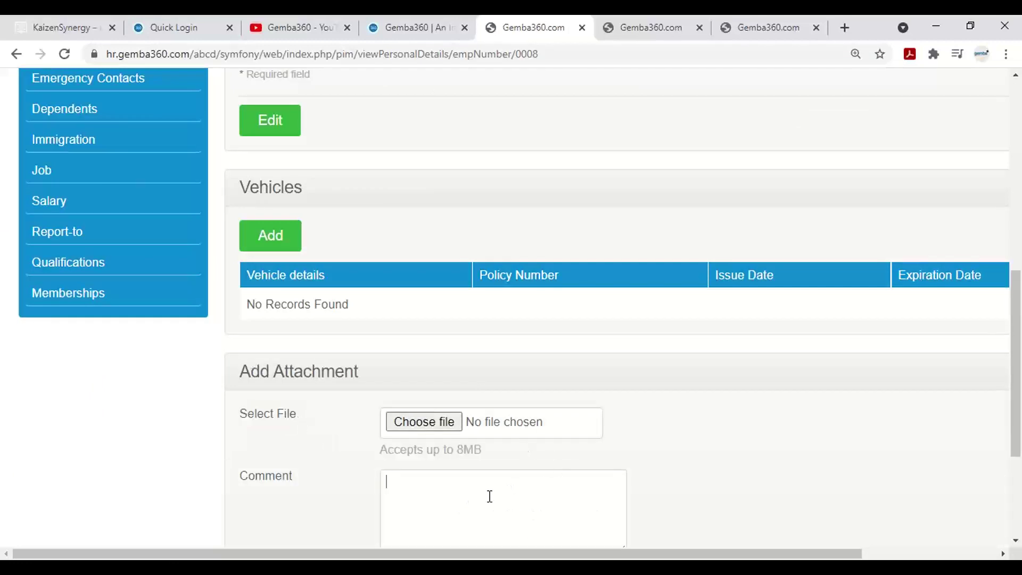
Enter the attachment comment "Decided to not have the vaccine because of medical reasons".
click(489, 496)
text(This)
key(BackSpace)
key(BackSpace)
key(BackSpace)
key(BackSpace)
key(BackSpace)
text(Decided to not have th)
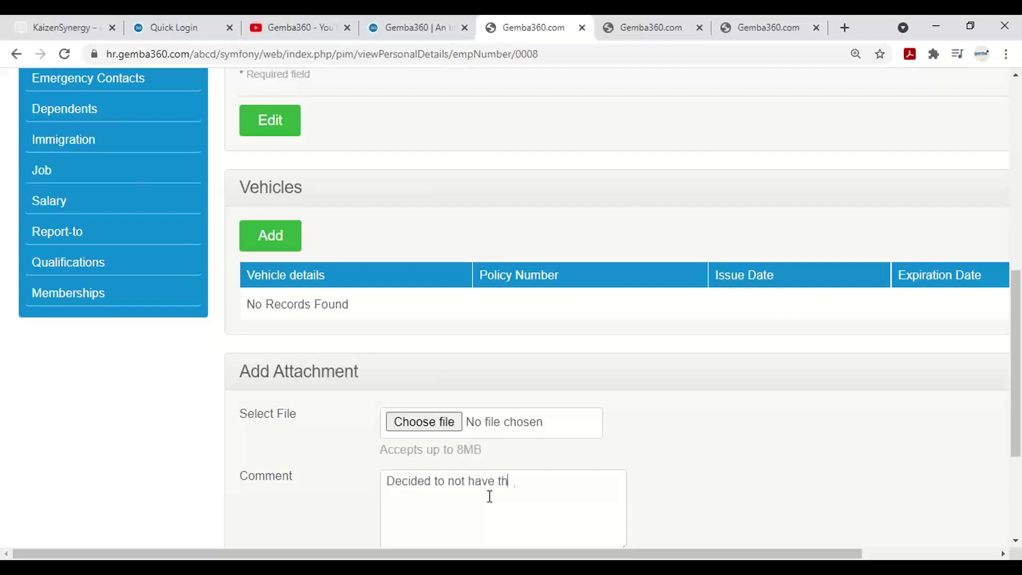
text(e vaccine because of medical reson)
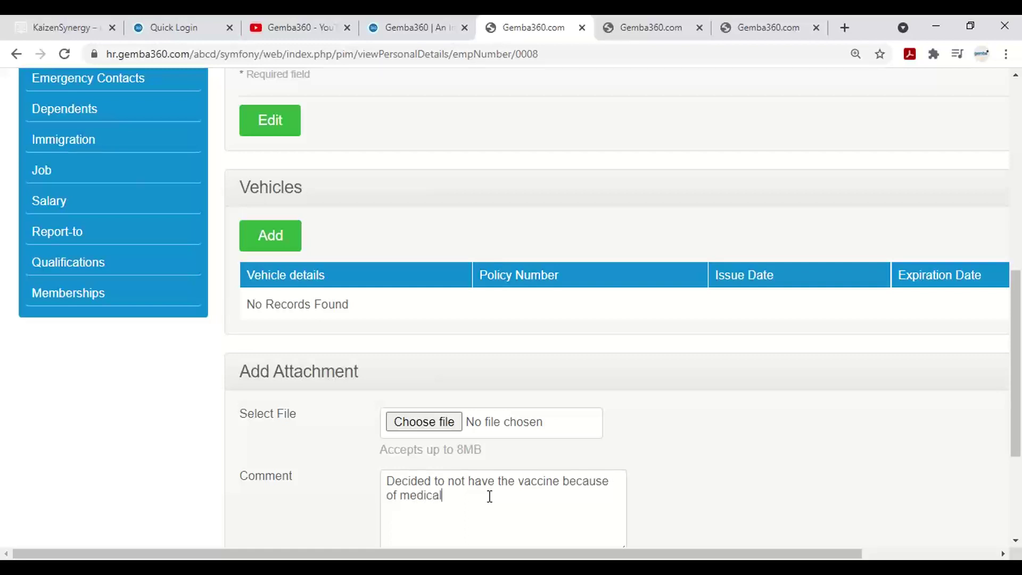
key(BackSpace)
key(BackSpace)
key(BackSpace)
text(asons)
Switch to the Gemba360 dashboard, open the Covid19 Daily Assessment forms and start a new entry.
scroll(607, 306, up, 8)
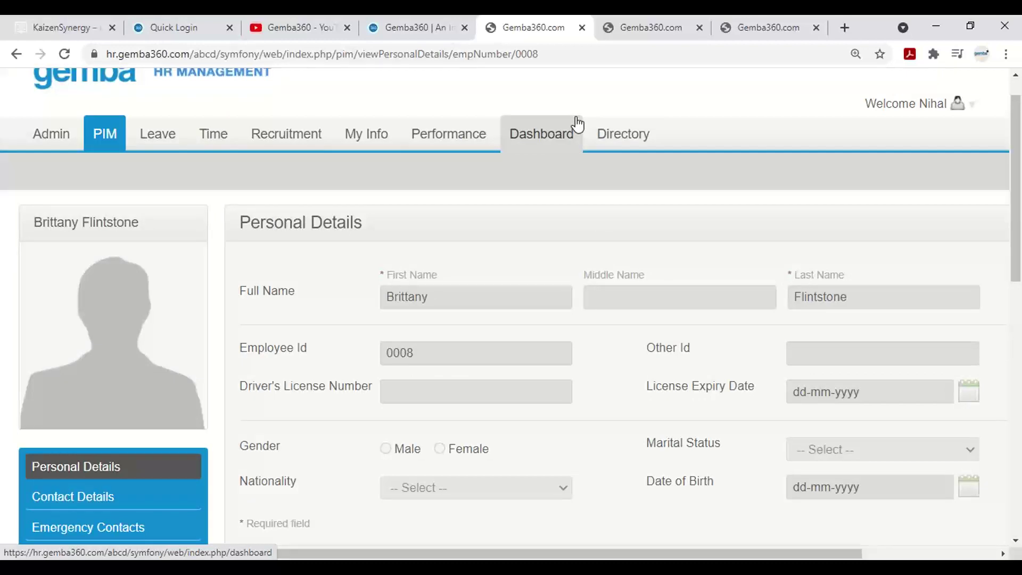
mouse_move(104, 133)
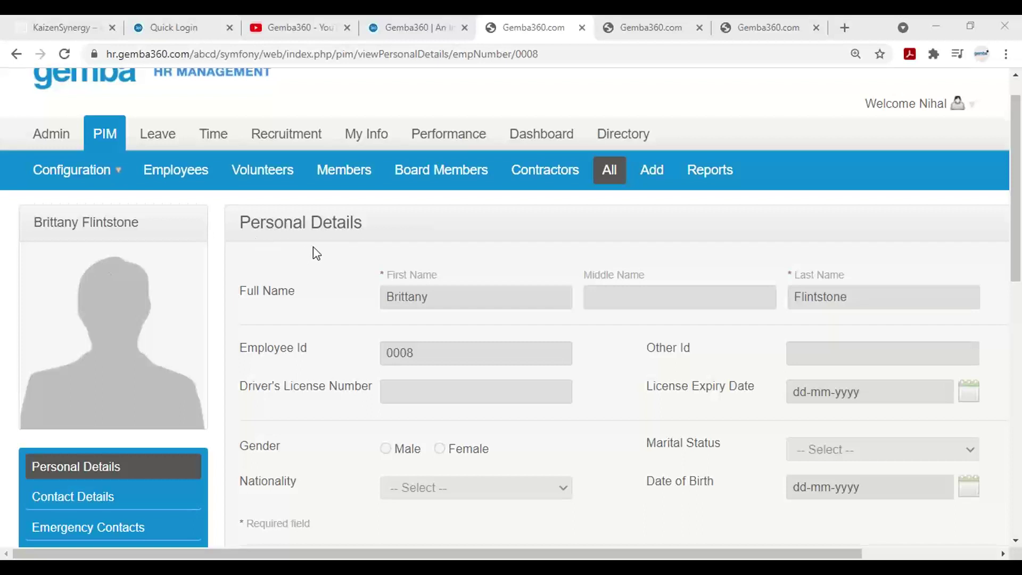
mouse_move(450, 134)
click(419, 30)
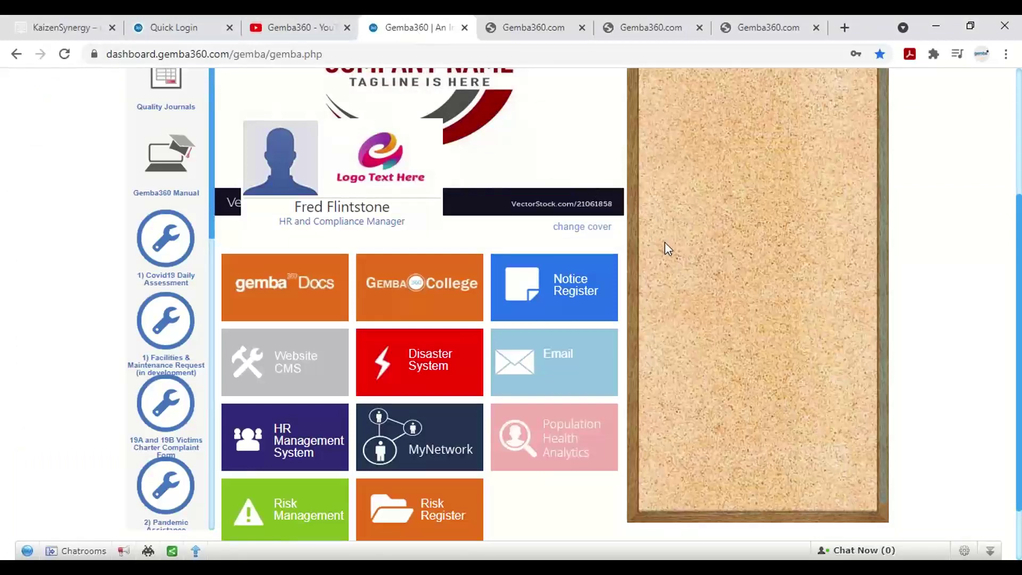
click(162, 251)
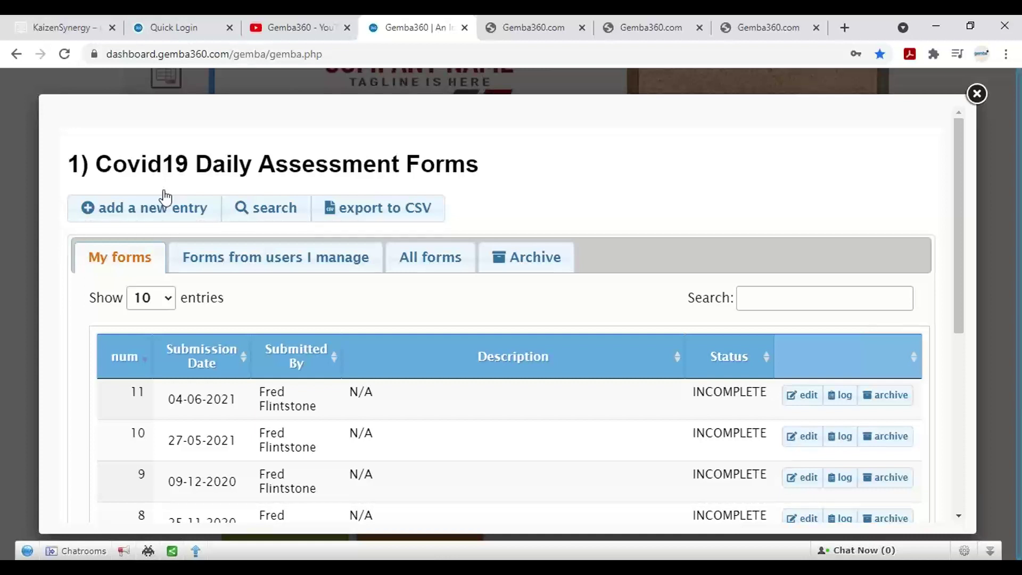
click(168, 214)
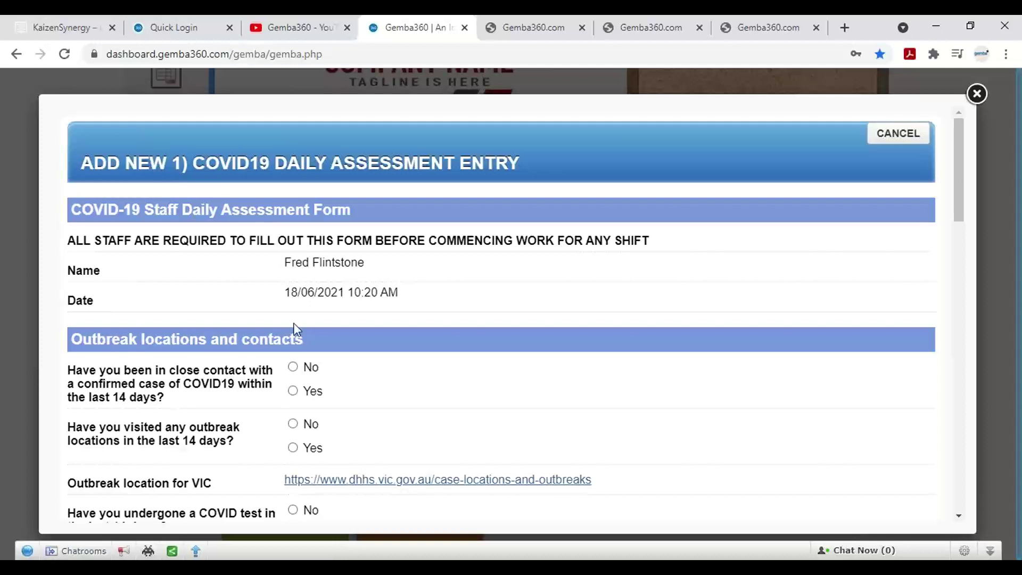
Examine the outbreak, COVID test and symptom questions in the staff daily assessment form.
scroll(293, 326, down, 2)
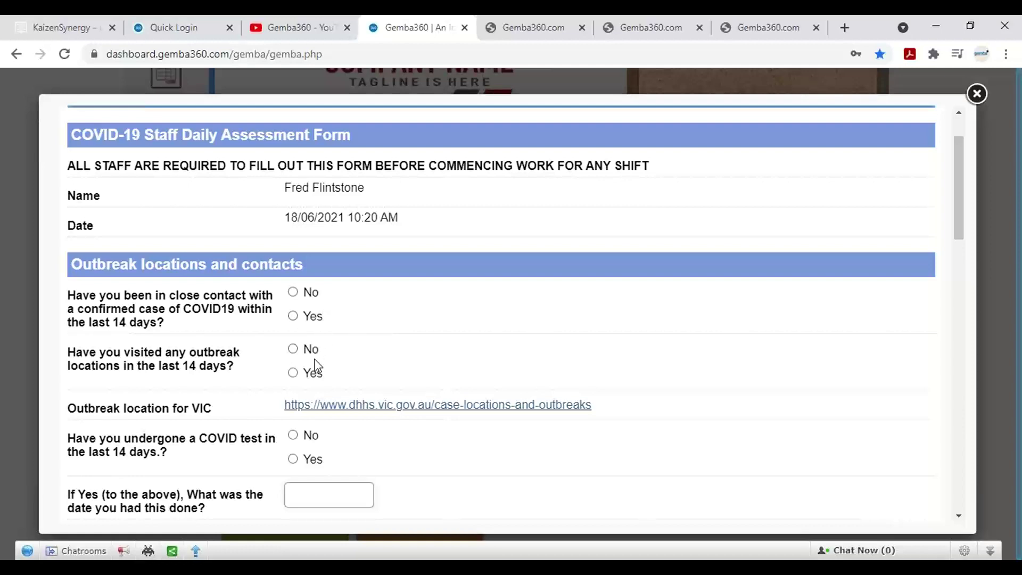
scroll(316, 367, down, 3)
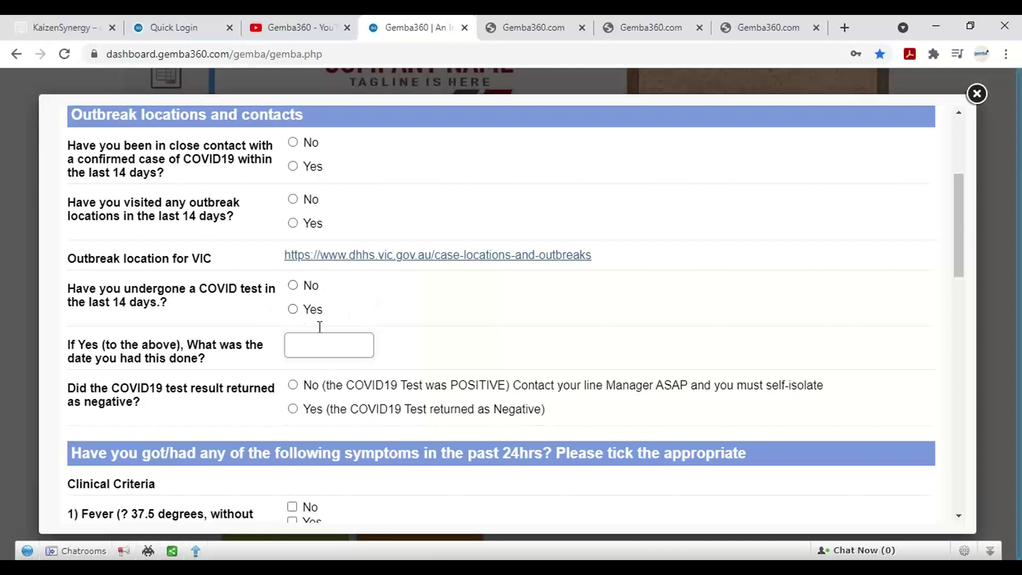
scroll(375, 394, down, 4)
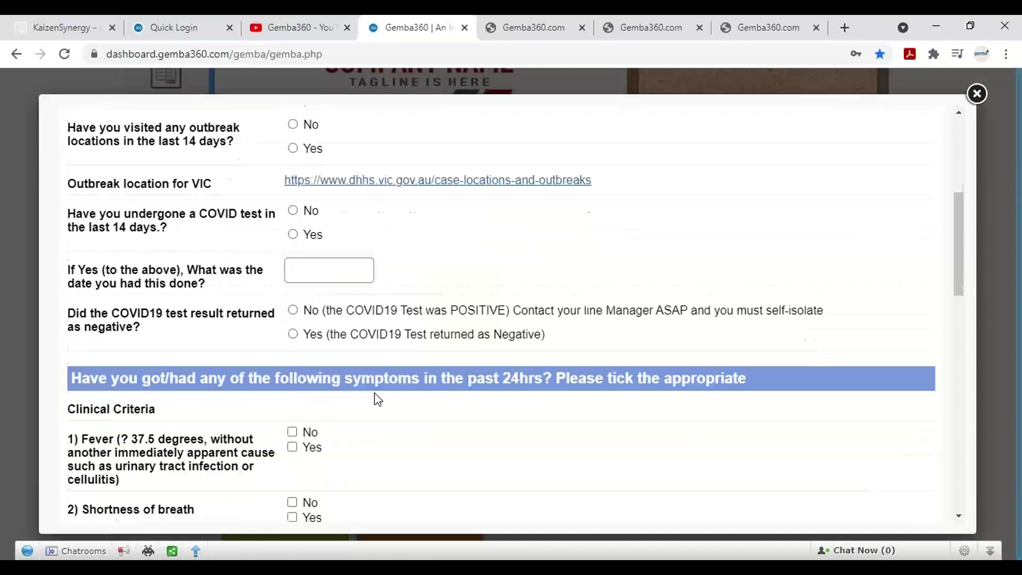
scroll(377, 399, down, 7)
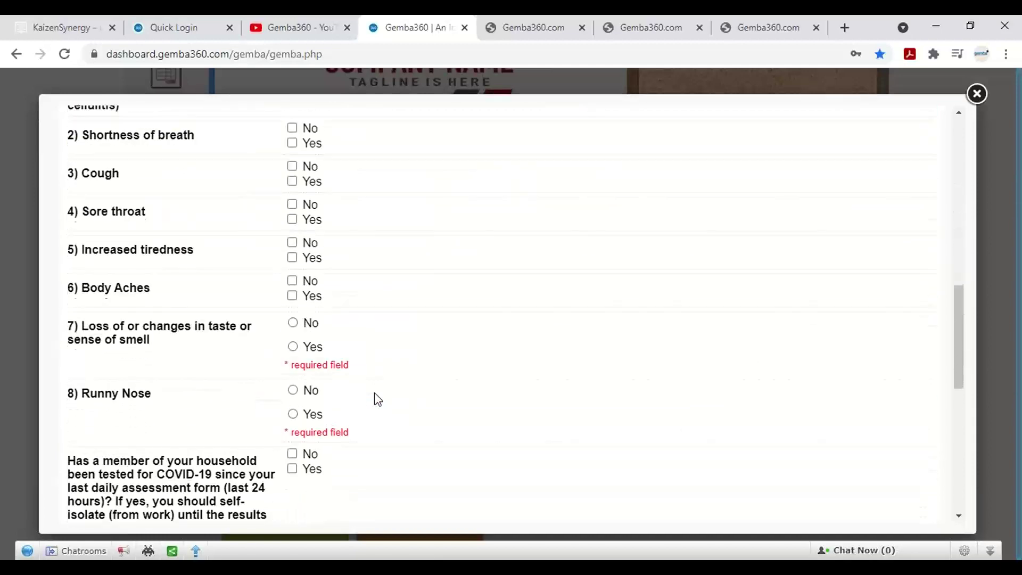
scroll(377, 399, up, 10)
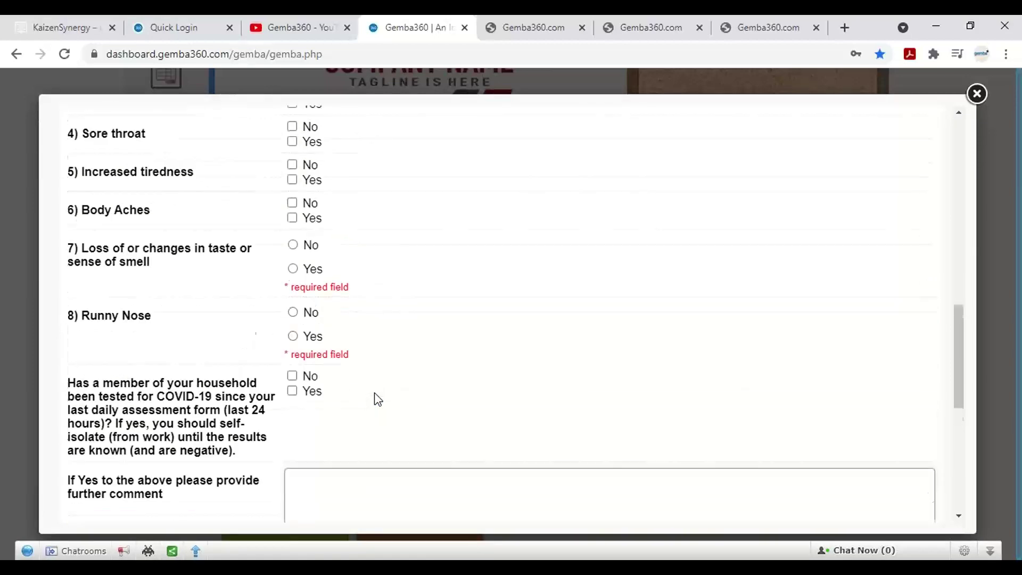
scroll(375, 383, up, 1)
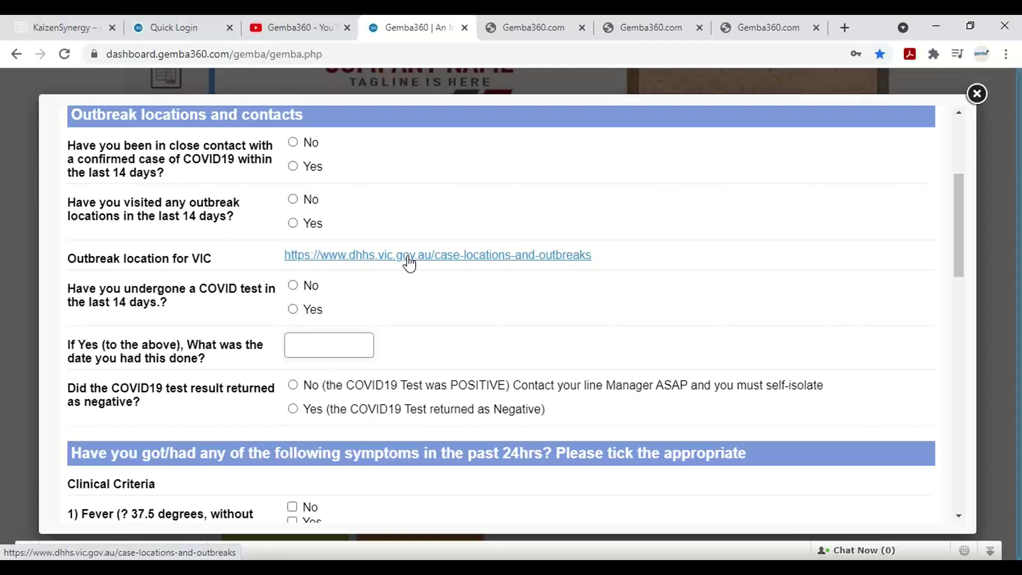
Open the VIC outbreak locations link to view the public exposure sites page, and return to the assessment form.
click(409, 257)
click(387, 25)
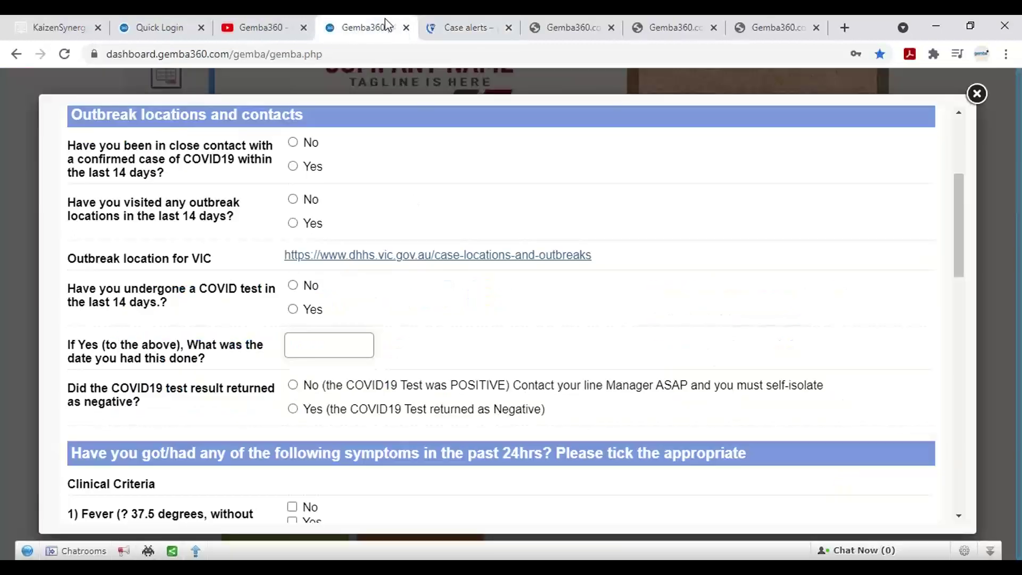
click(442, 22)
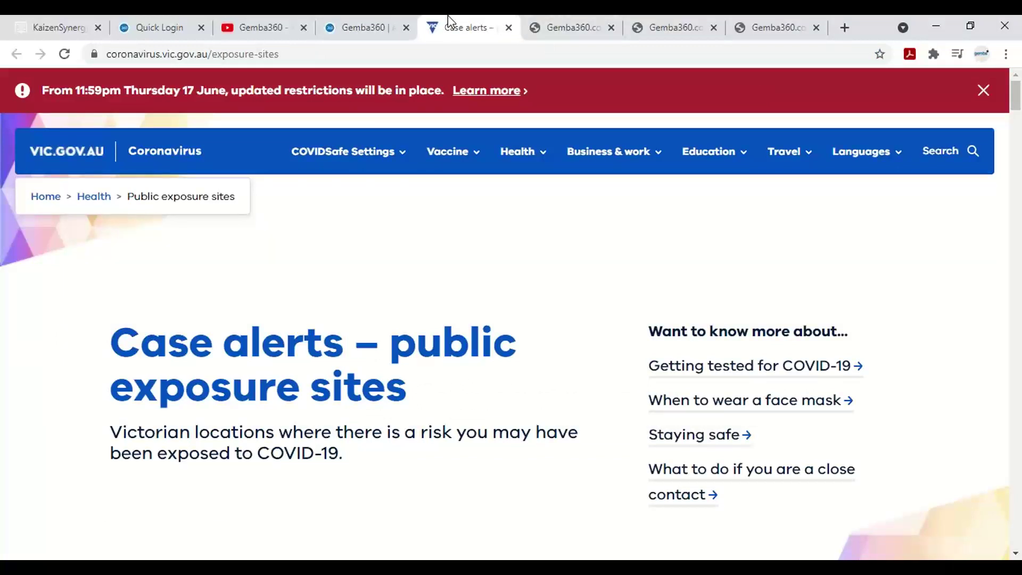
click(375, 24)
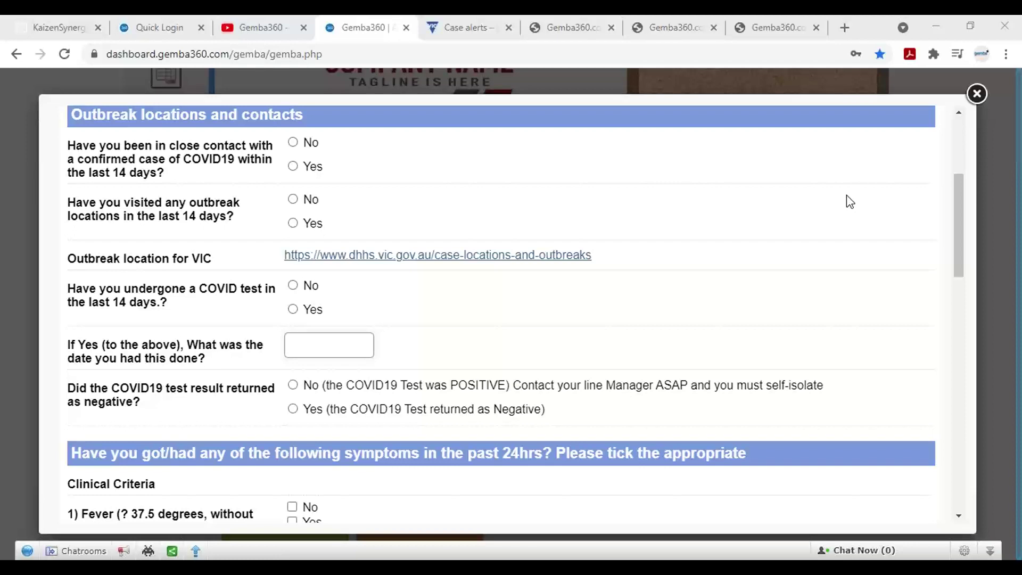
Review the symptom, sign-off and line manager sections of the assessment form, and cancel the new entry.
scroll(511, 254, down, 5)
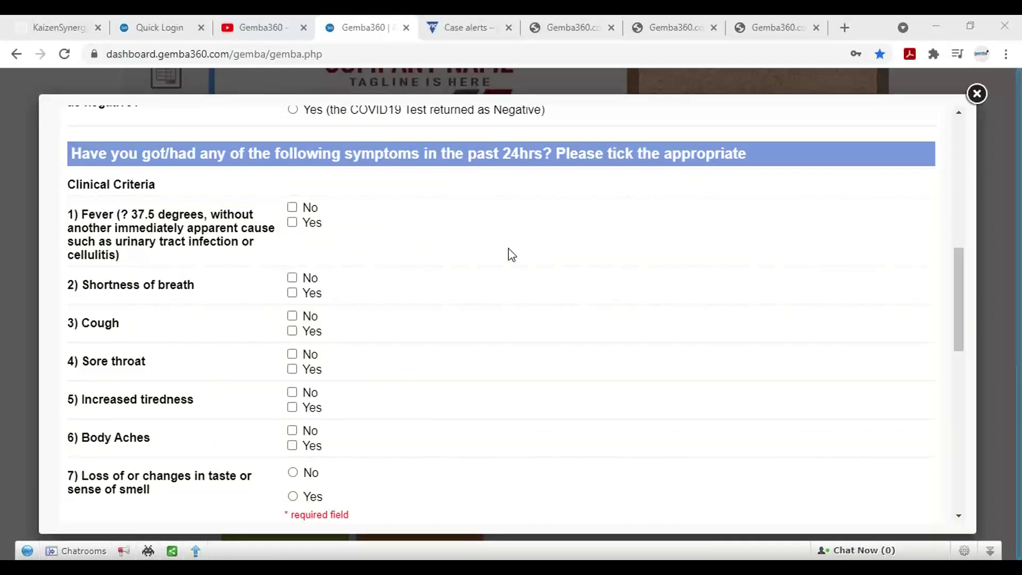
scroll(509, 249, down, 10)
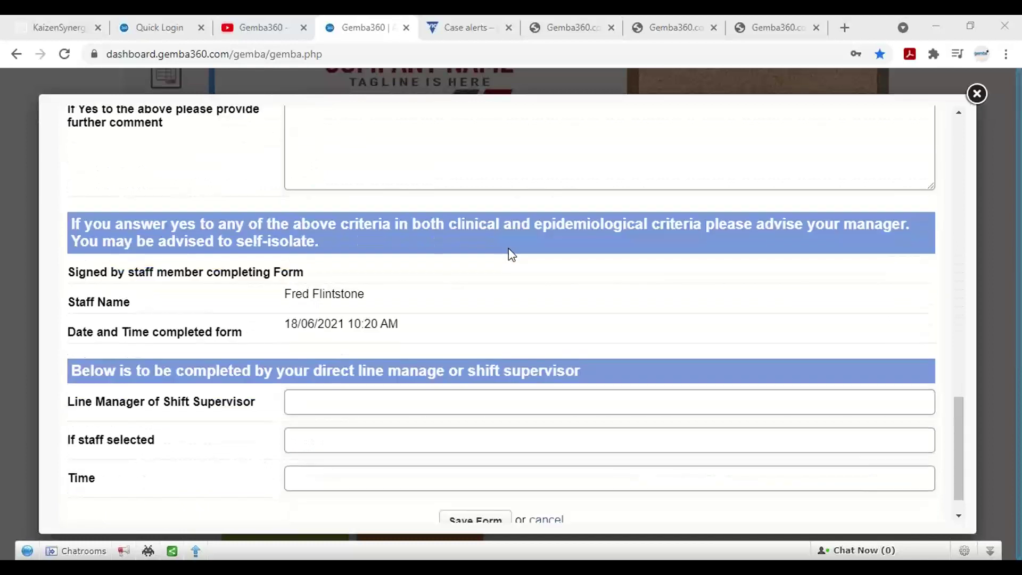
scroll(509, 248, down, 1)
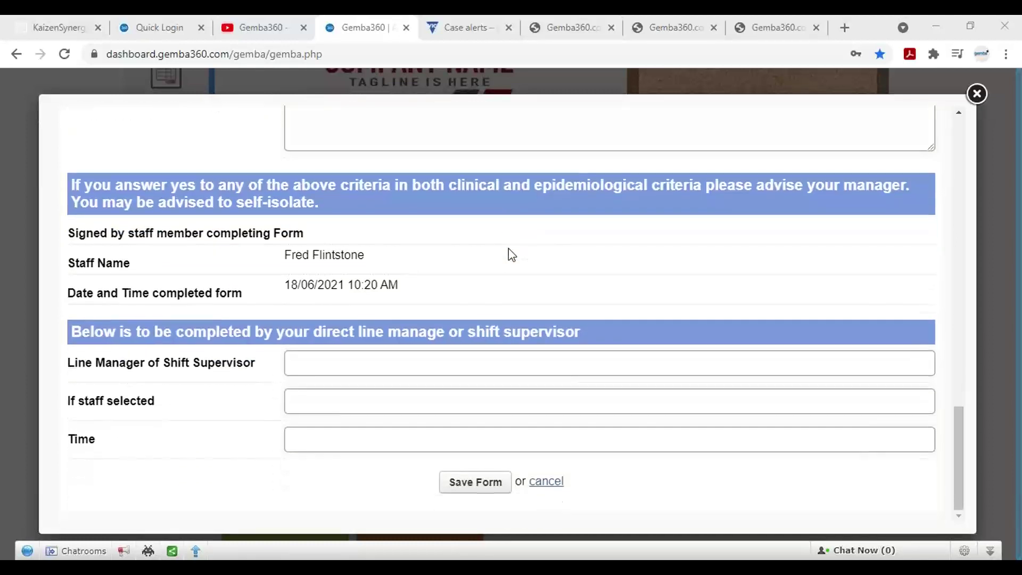
click(546, 483)
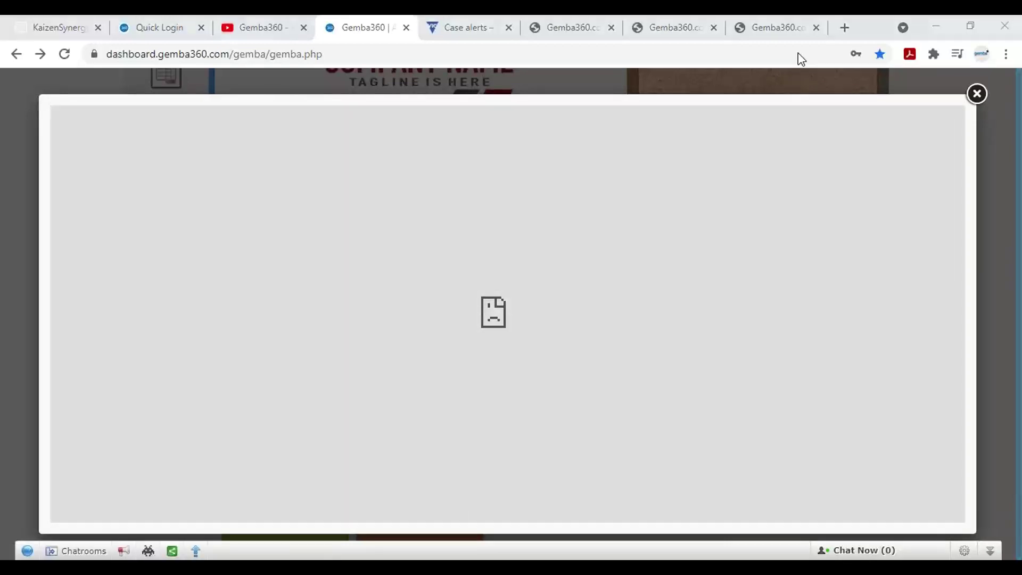
Reopen the Covid19 Daily Assessment forms, open the entry submitted on 04-06-2021 for editing and highlight its recorded time.
click(977, 94)
click(168, 249)
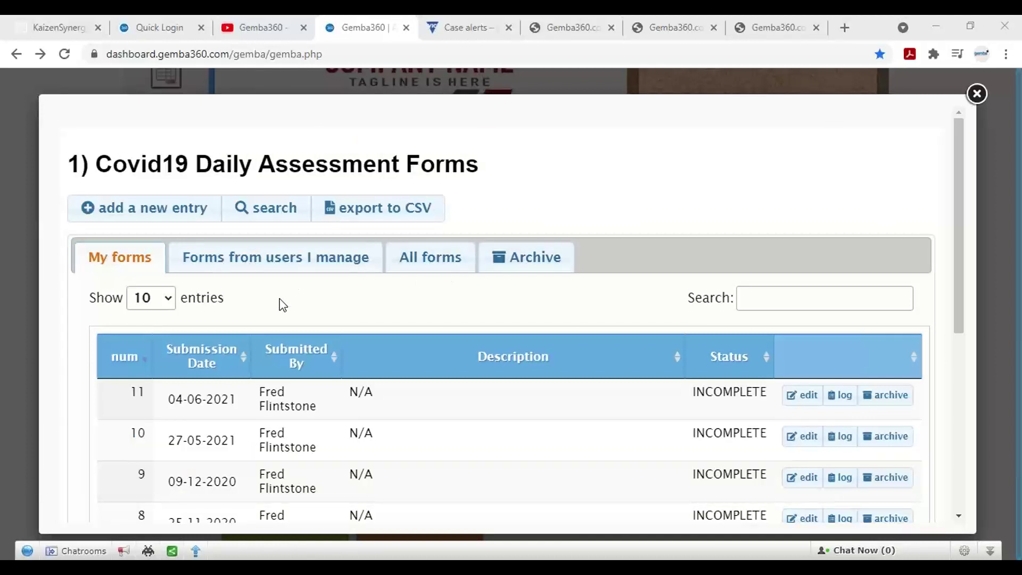
scroll(282, 357, down, 1)
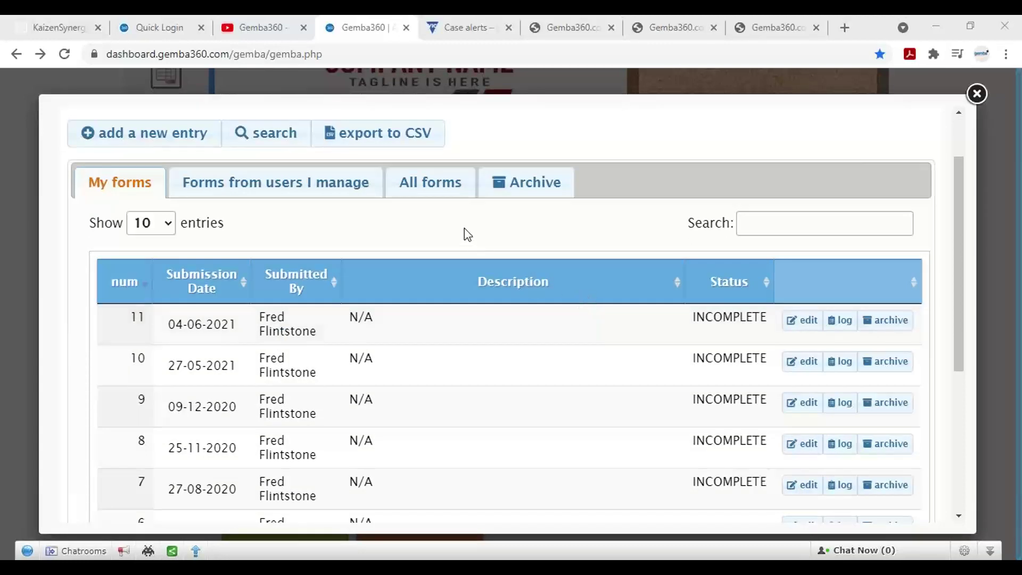
click(792, 330)
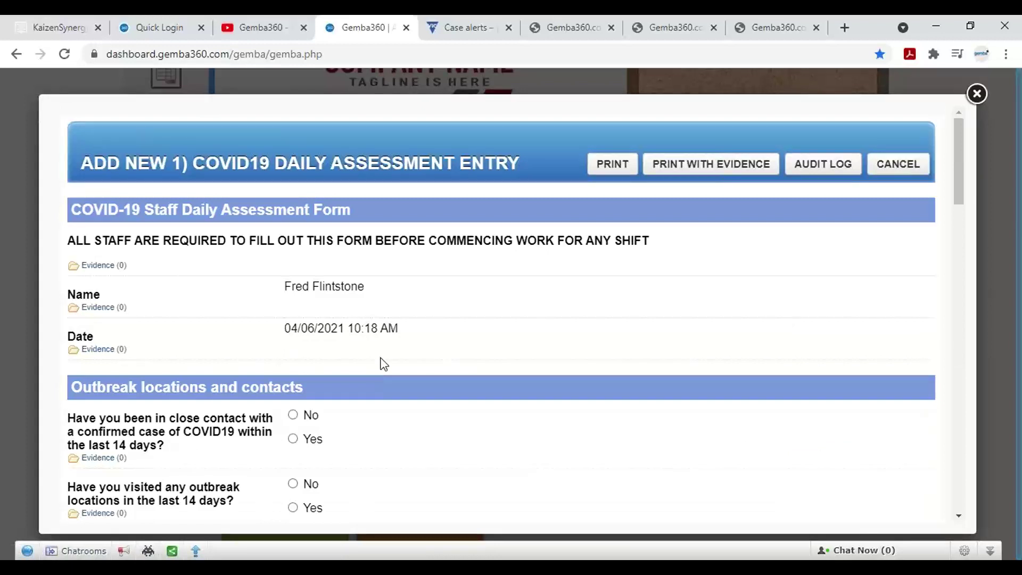
drag(401, 332, 349, 329)
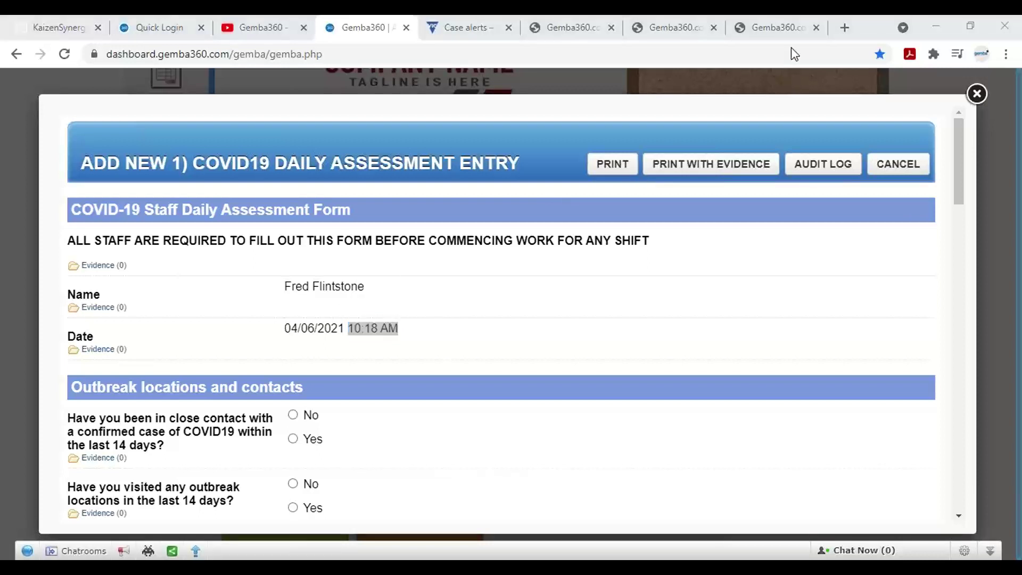
Close the Covid19 daily assessment entry and return to the main dashboard.
click(977, 95)
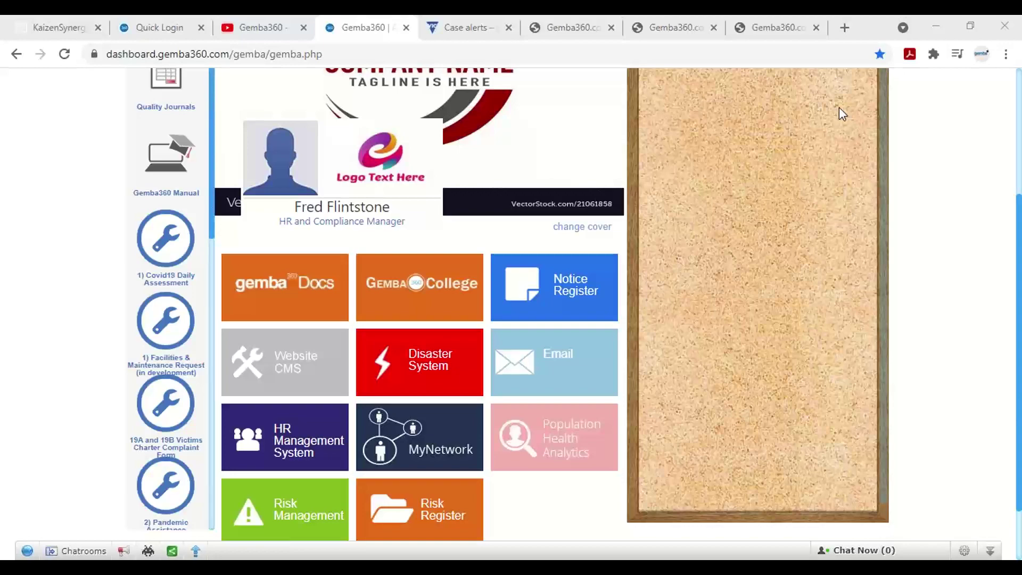
key(alt+Tab)
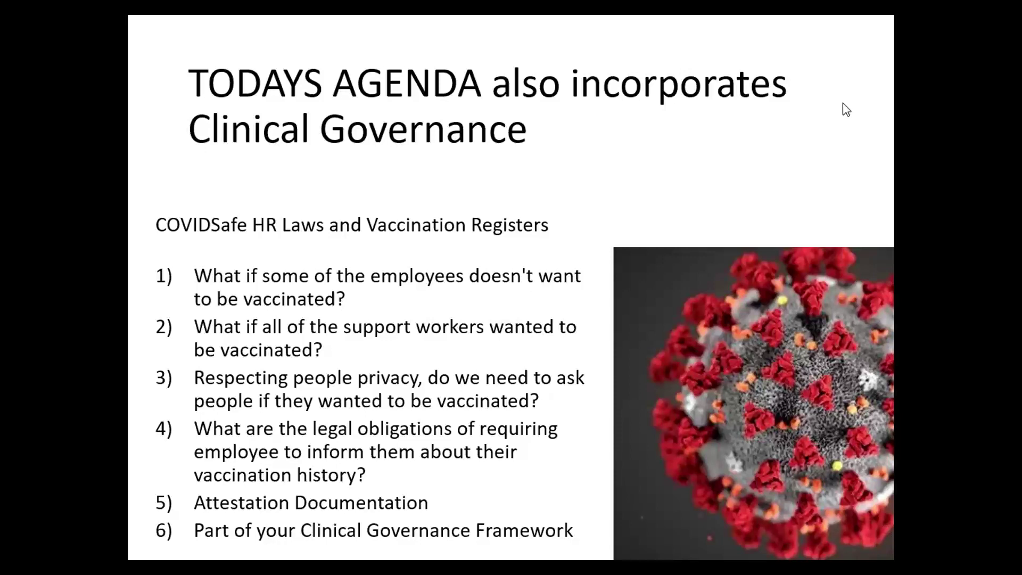
key(alt+Tab)
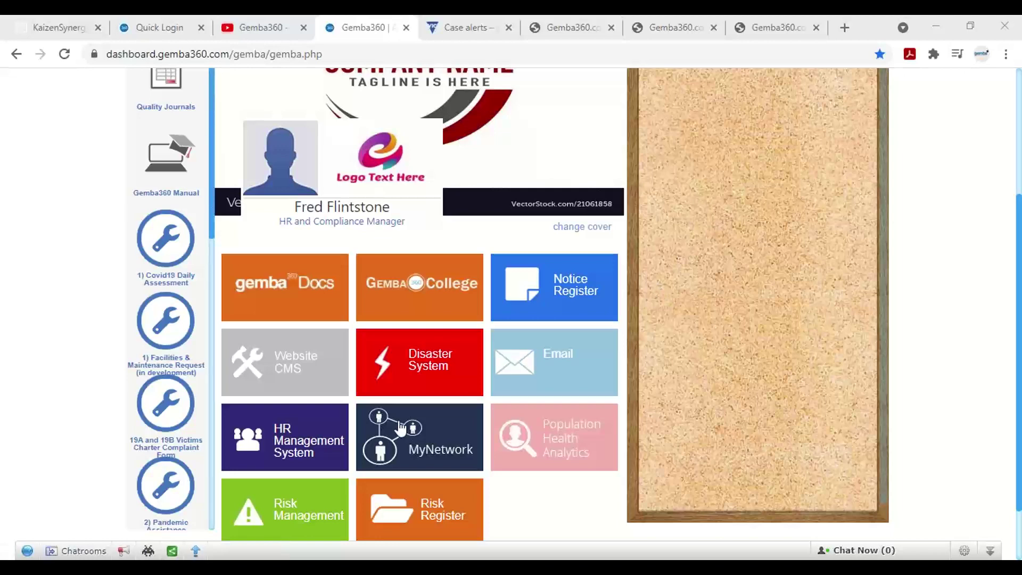
Open the HR Management System, and view the add employee form and the filterable list of employees.
click(290, 447)
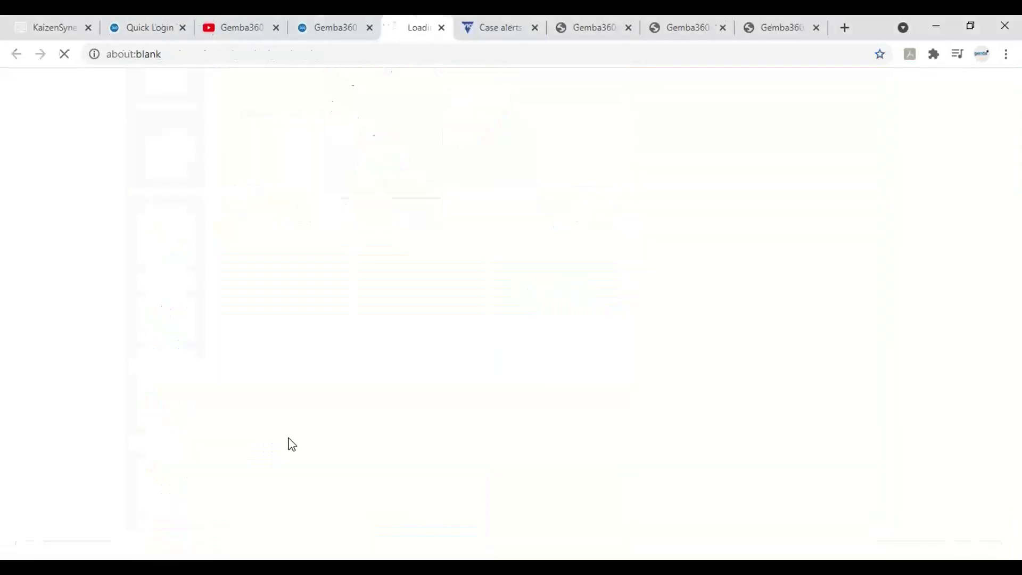
mouse_move(98, 182)
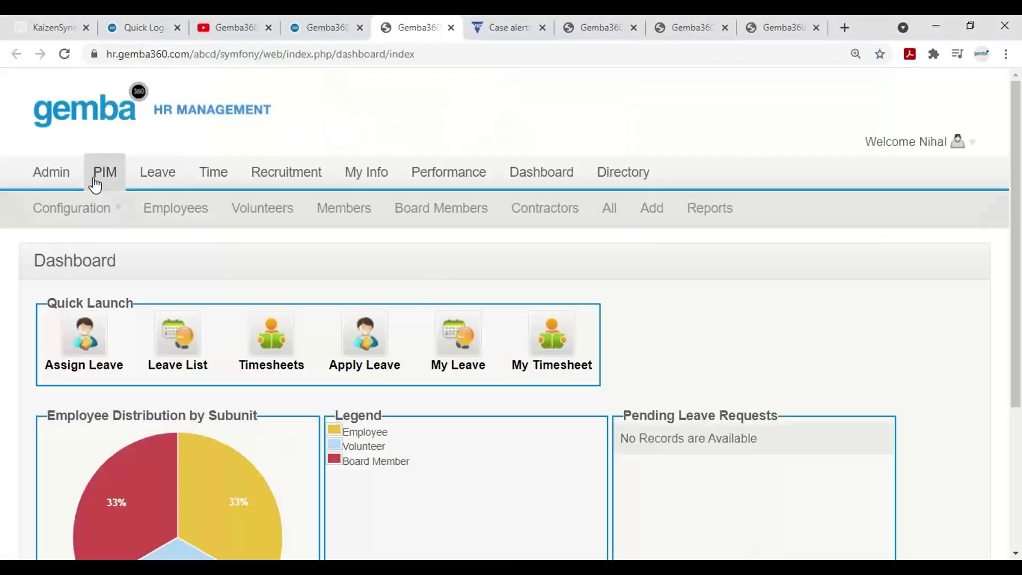
click(655, 209)
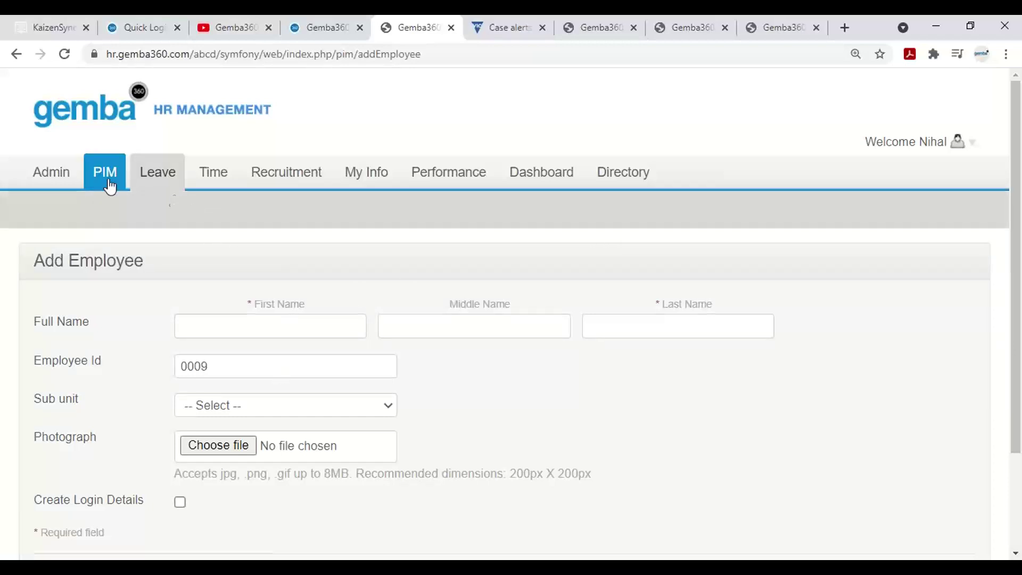
mouse_move(109, 181)
click(166, 208)
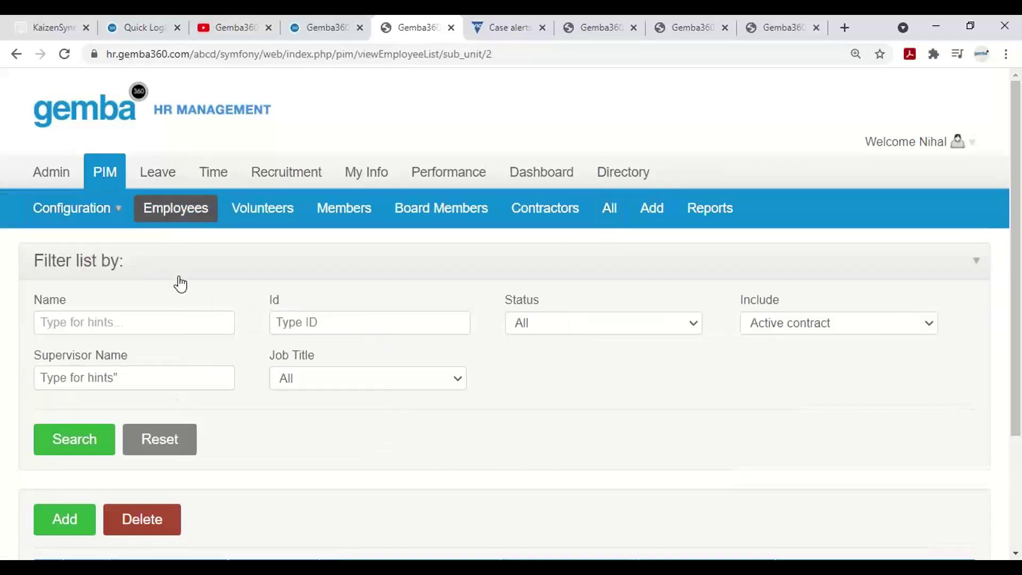
scroll(178, 280, down, 3)
scroll(213, 271, up, 3)
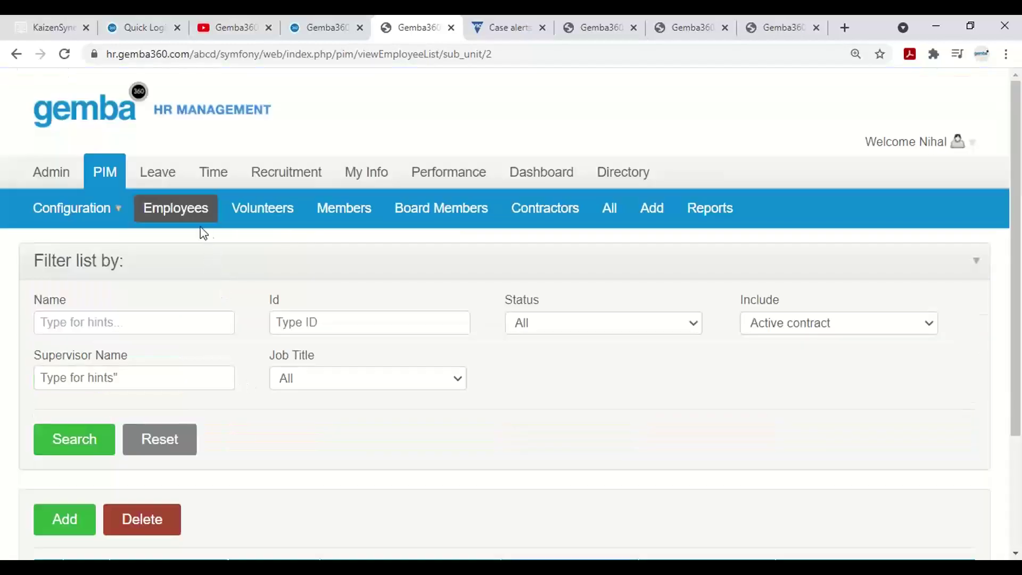
Open the volunteer's record from the volunteers list, review the qualifications through to the COVID19 vaccine license, and return to the main dashboard.
click(295, 216)
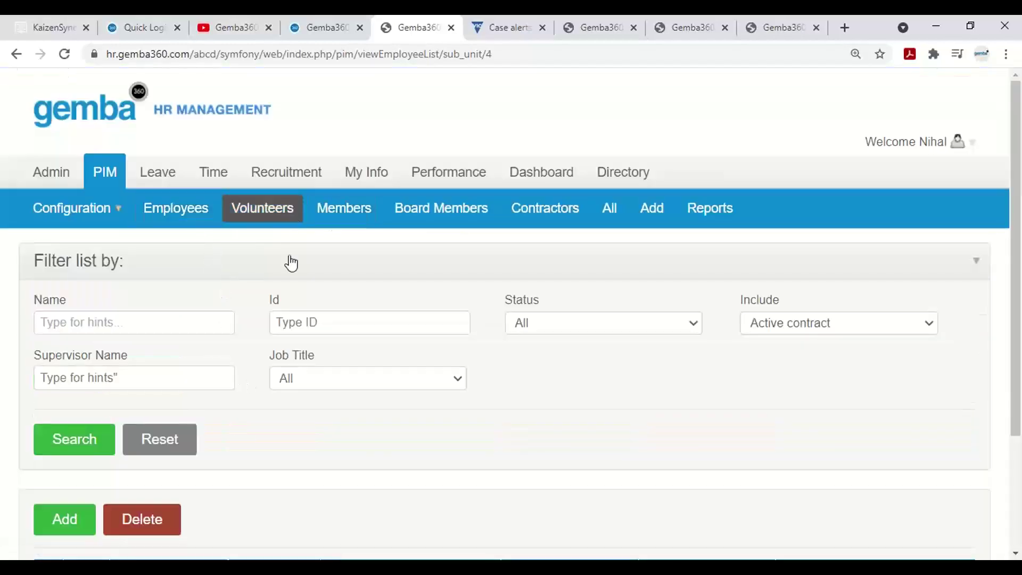
scroll(289, 264, down, 3)
click(269, 463)
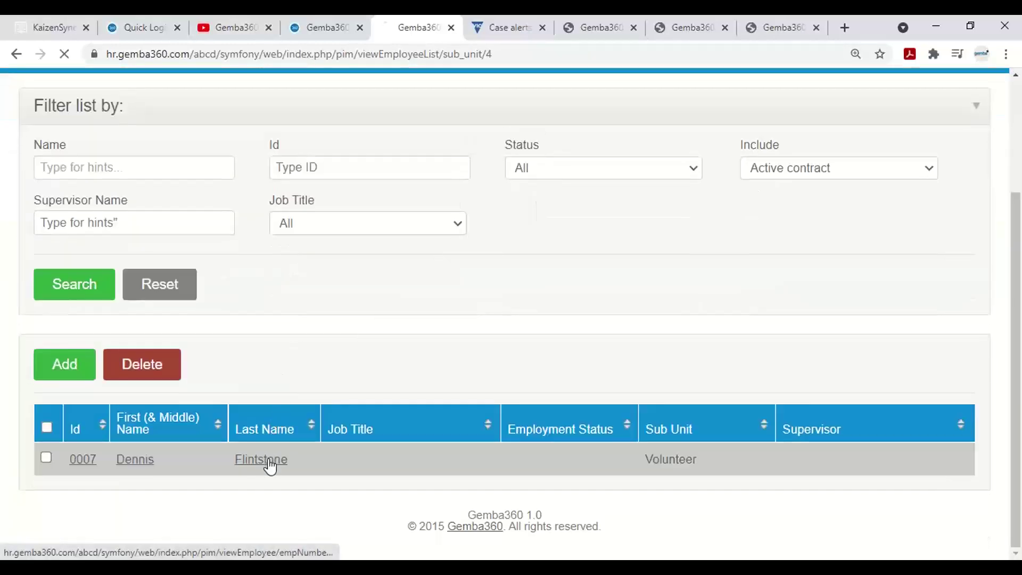
scroll(317, 381, down, 4)
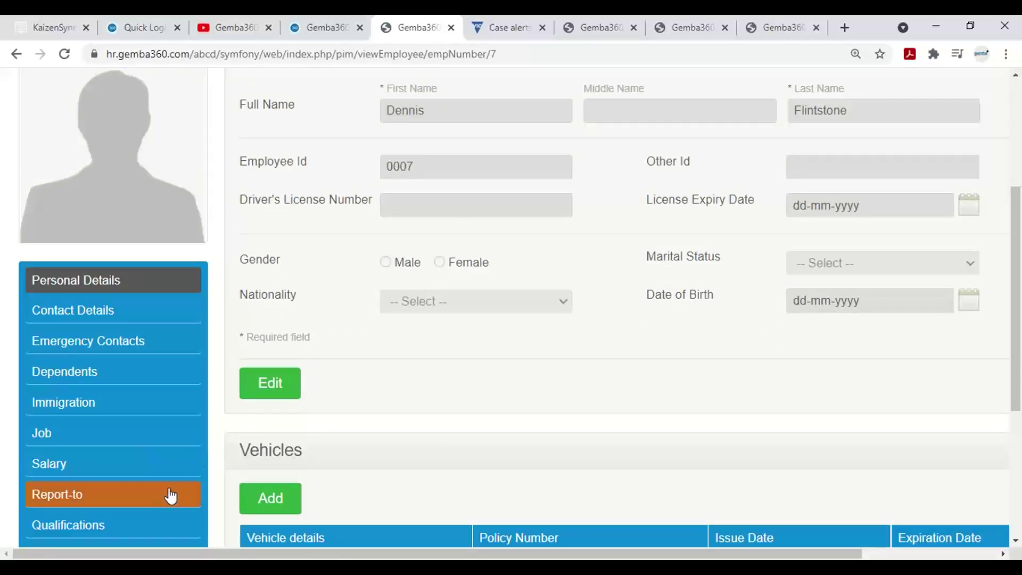
click(132, 523)
scroll(374, 411, down, 1)
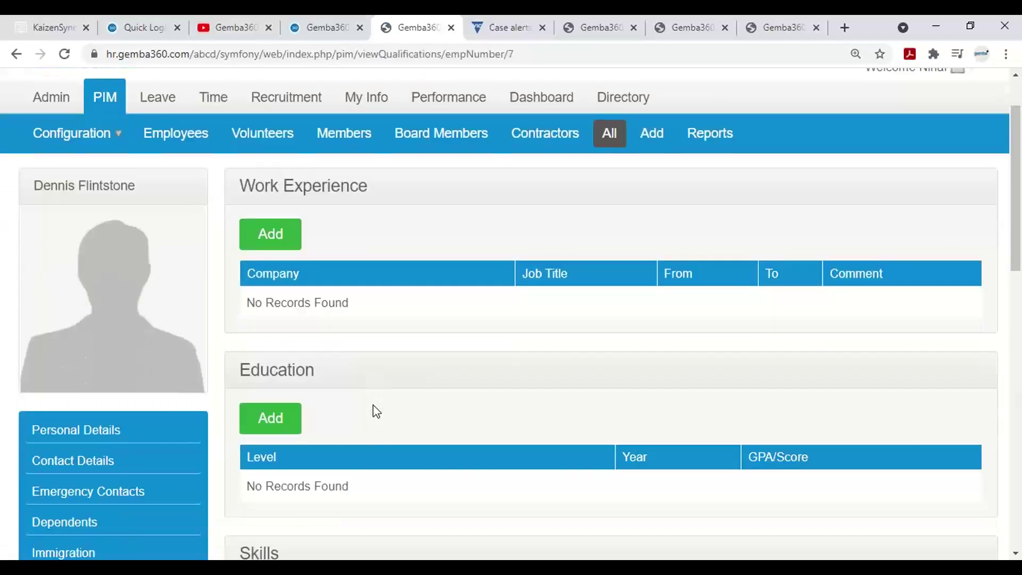
scroll(285, 340, down, 5)
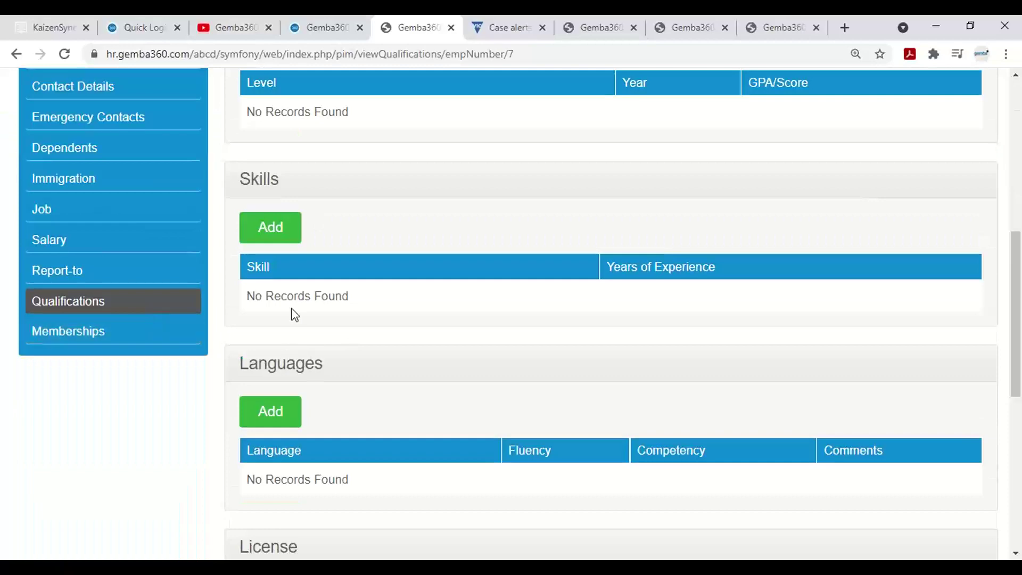
scroll(289, 396, down, 2)
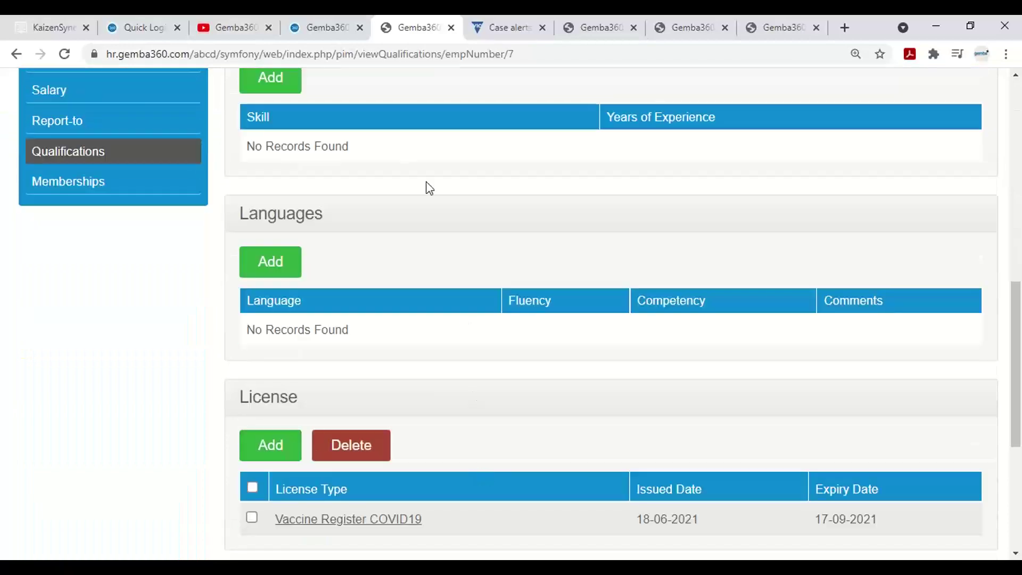
click(341, 25)
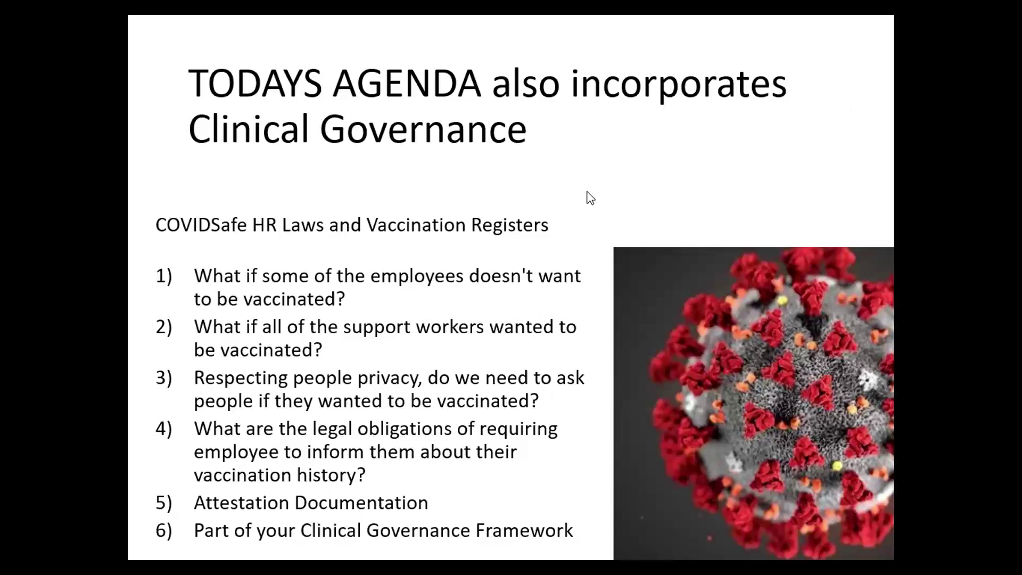
key(Right)
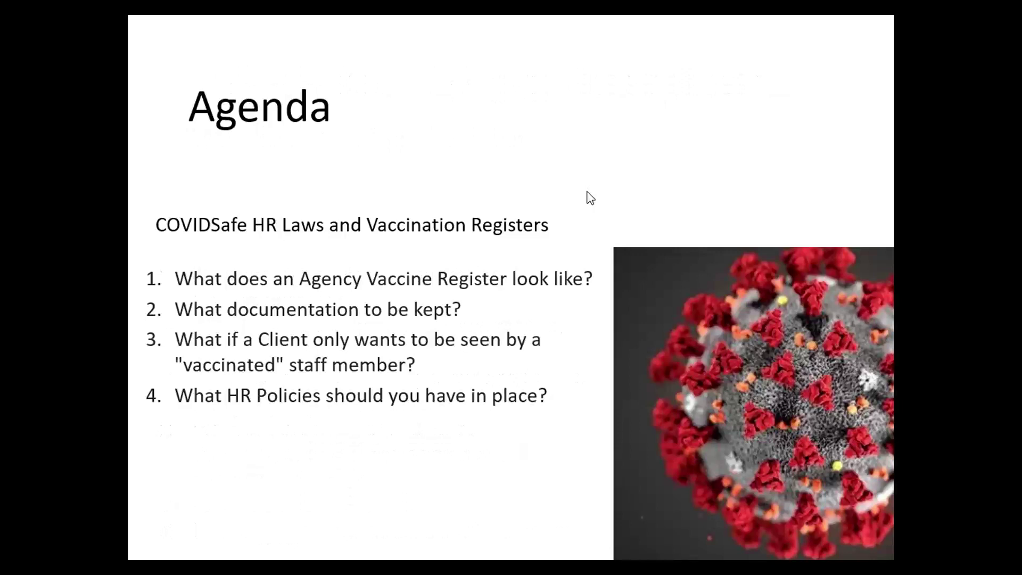
key(Right)
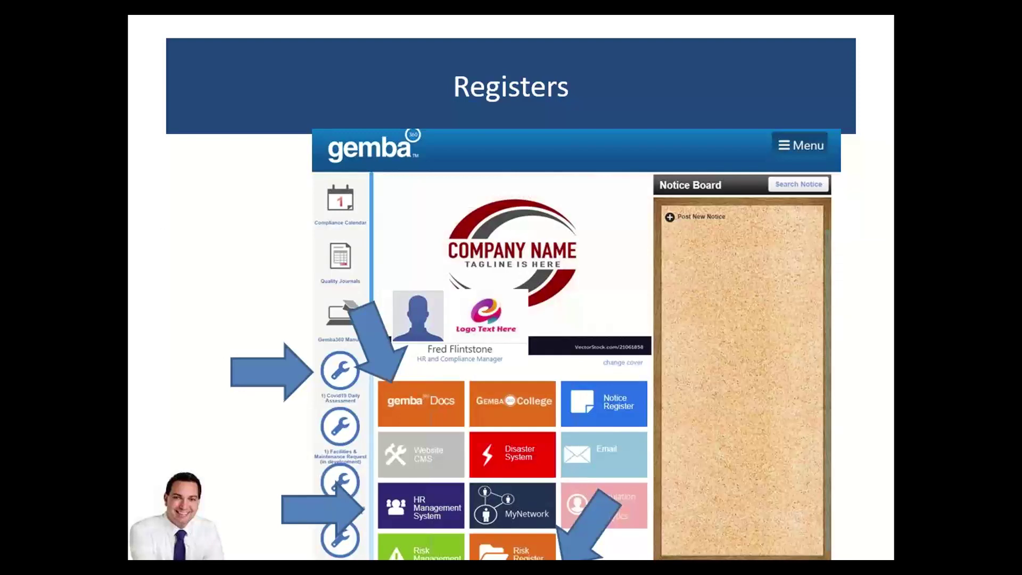
key(Right)
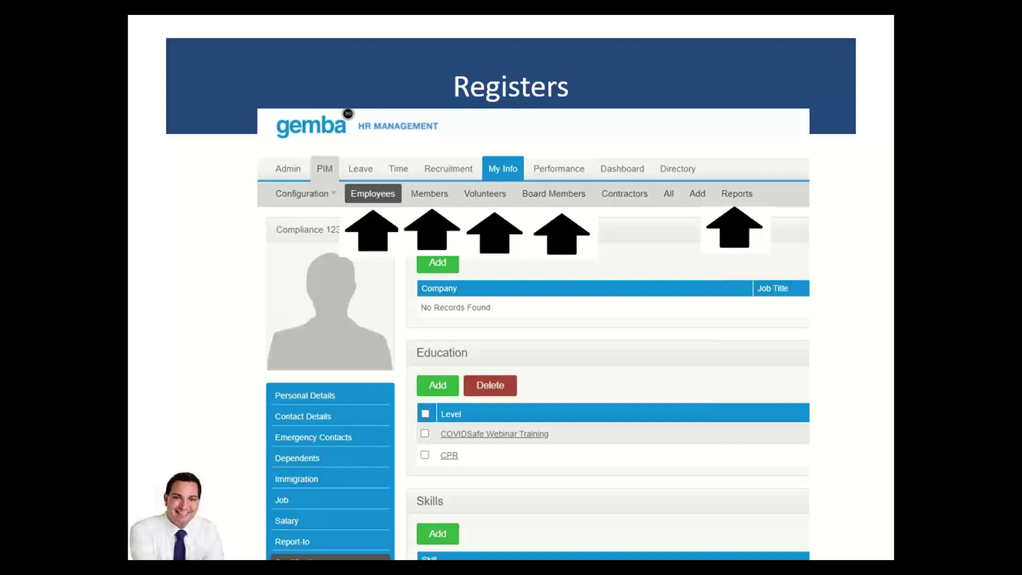
key(Right)
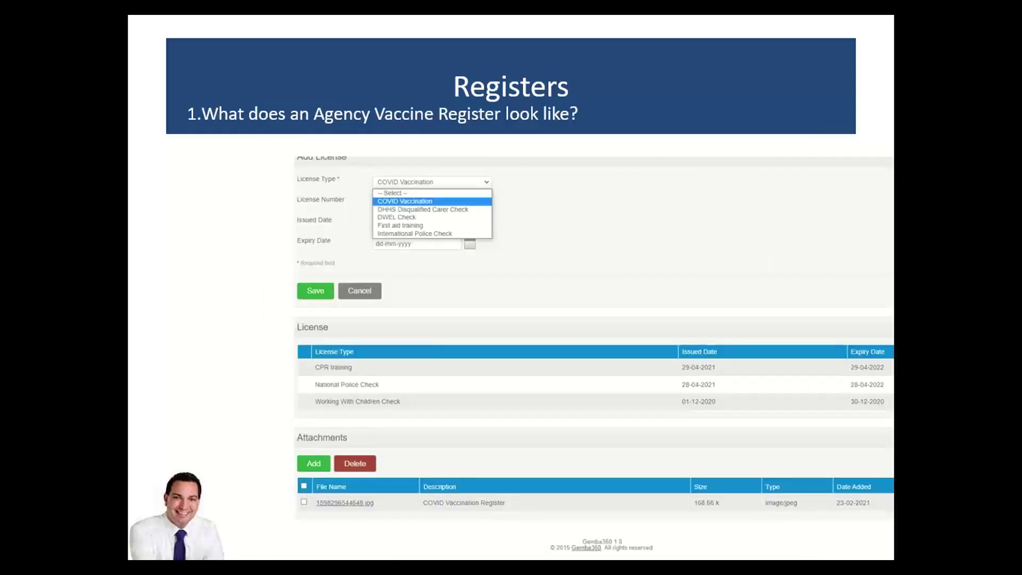